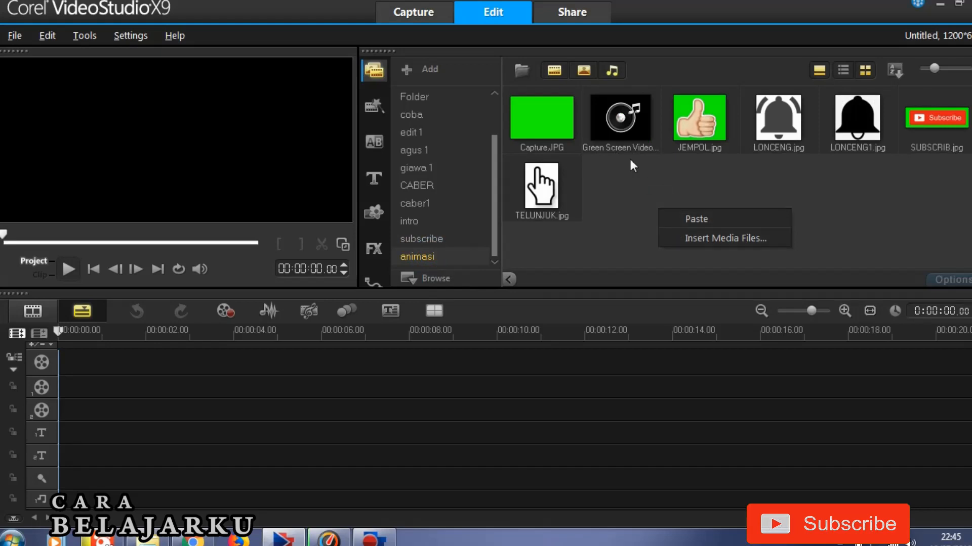
Step: Delete the Green Screen Video audio file from the animasi library folder and paste the three copied audio files into it
click(612, 124)
key(Delete)
key(Return)
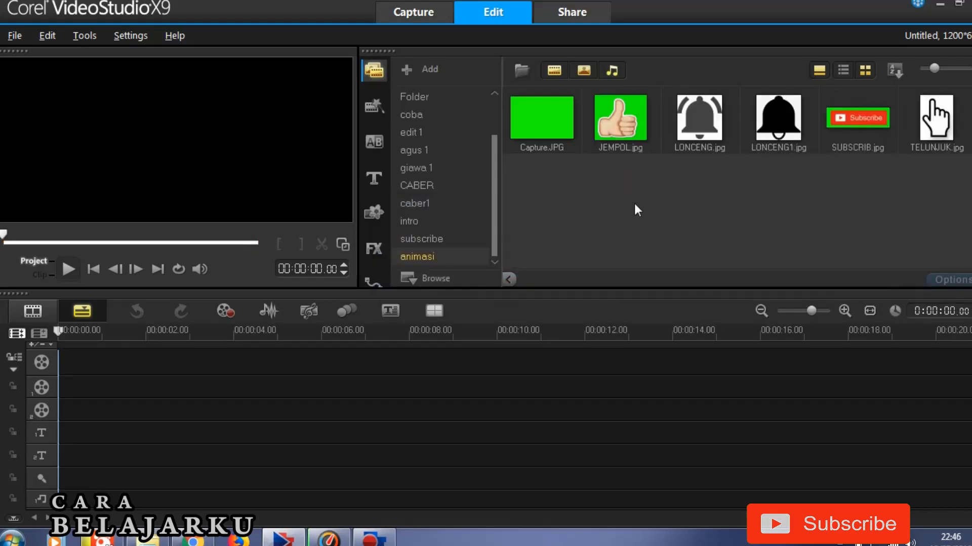
right_click(635, 204)
click(665, 214)
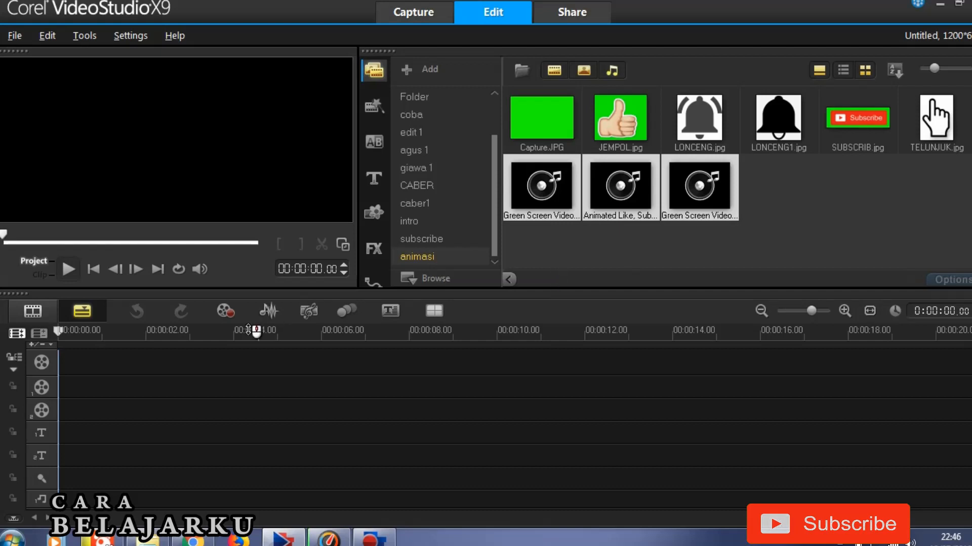
Step: Place Capture.JPG at the start of the main video track with a length of about 8 seconds
click(542, 124)
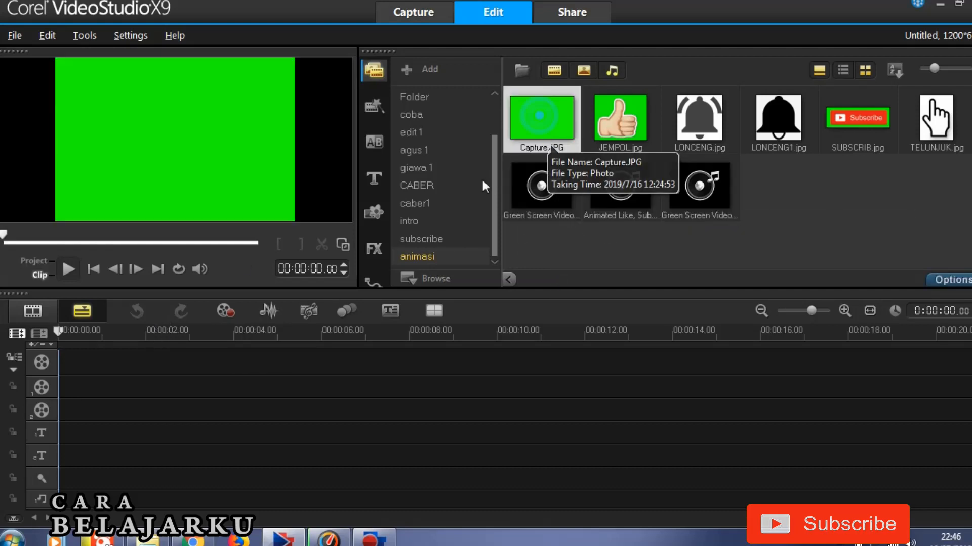
drag(541, 117, 405, 380)
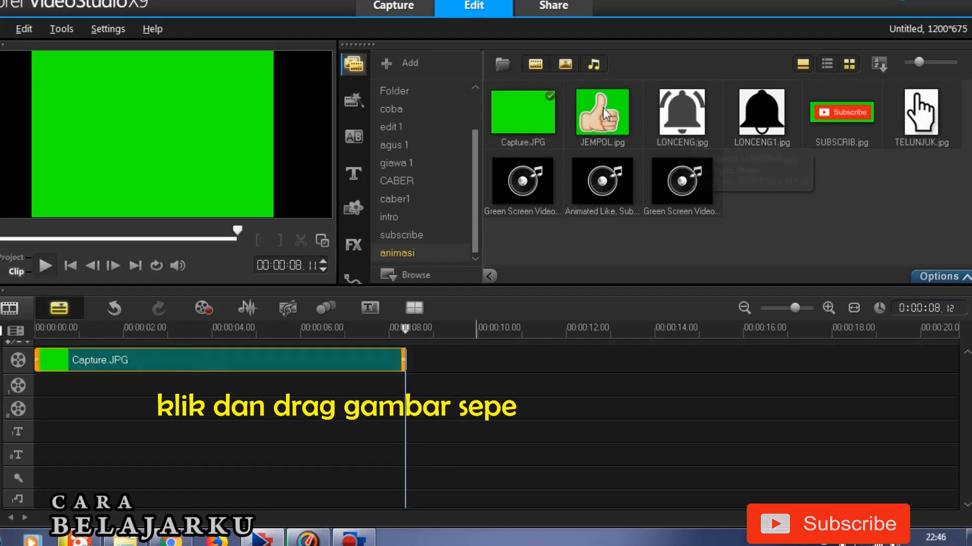
Step: Add JEMPOL.jpg to overlay track 1 and TELUNJUK.jpg to overlay track 2, and shrink both to about half size in the preview
drag(606, 114, 60, 394)
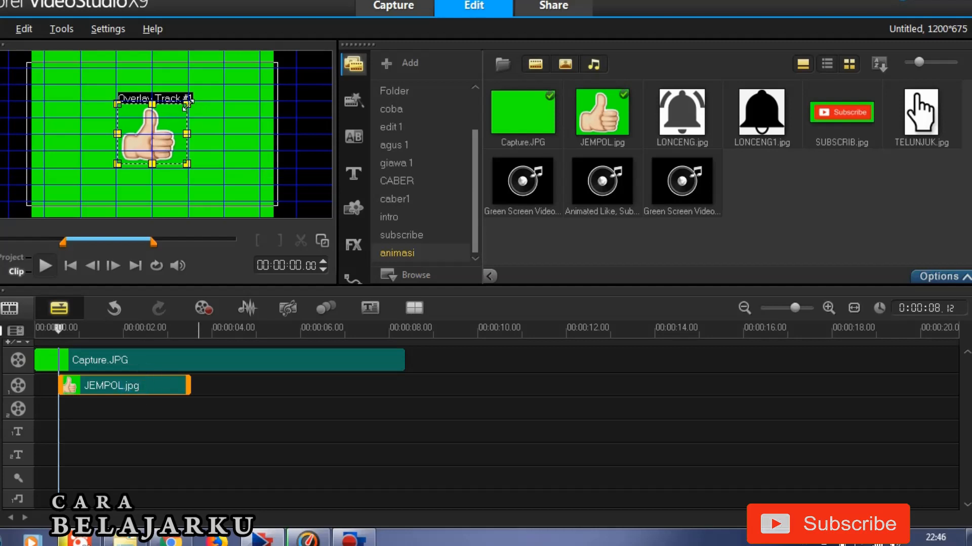
drag(187, 104, 155, 132)
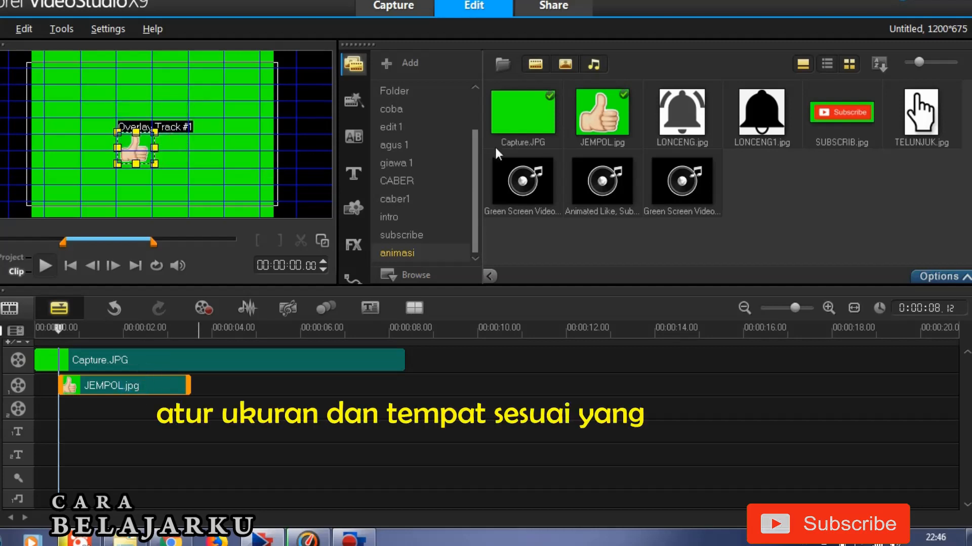
drag(919, 123, 69, 408)
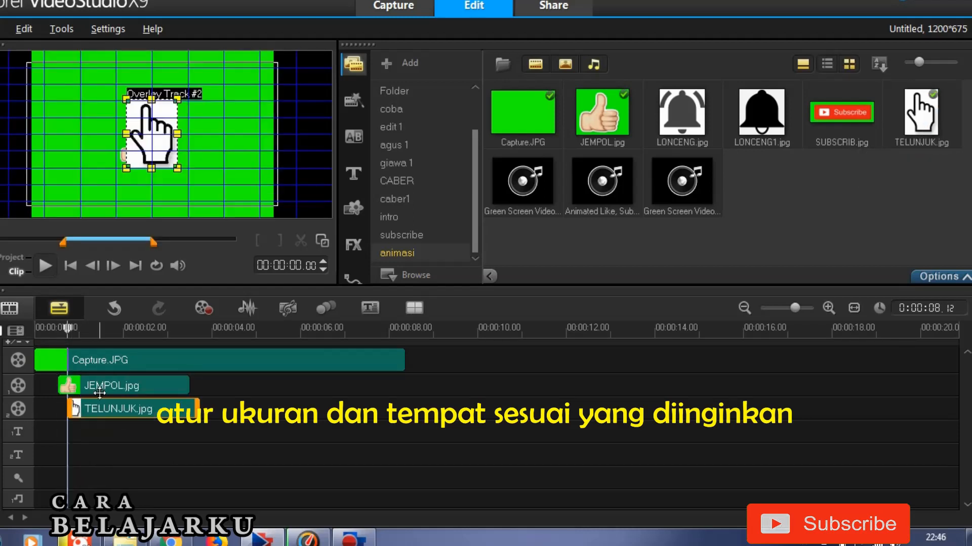
drag(178, 99, 146, 141)
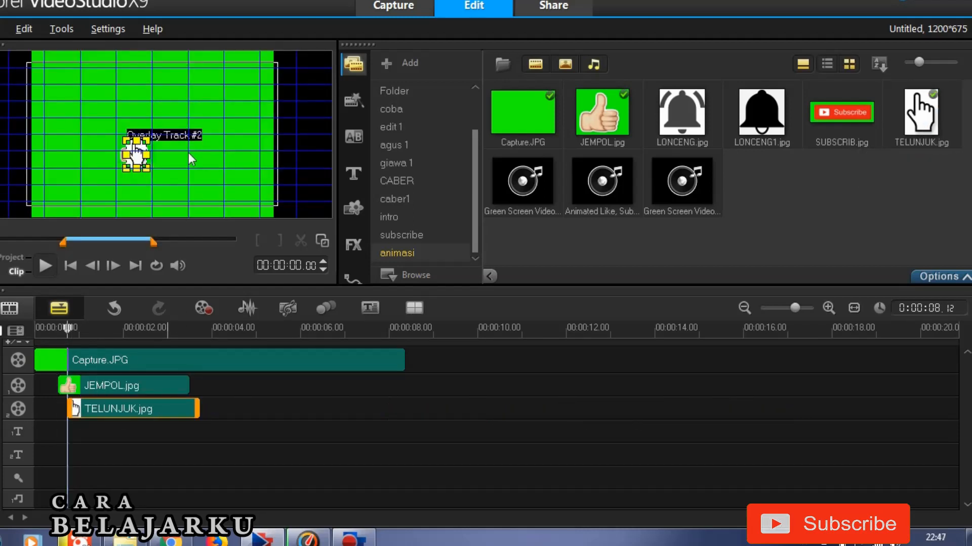
Step: Remove the backgrounds of TELUNJUK.jpg and JEMPOL.jpg by applying the Chroma Key overlay options to each clip
double_click(133, 411)
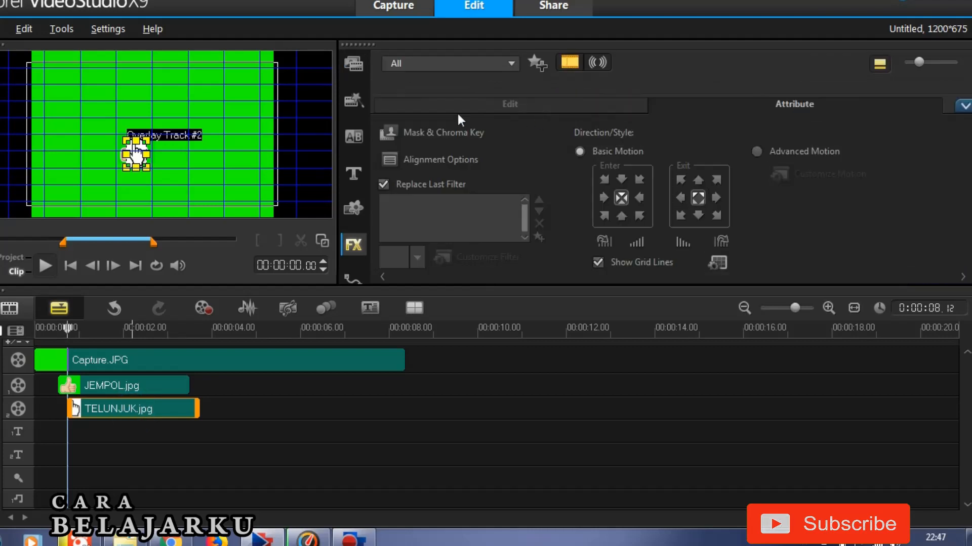
click(424, 129)
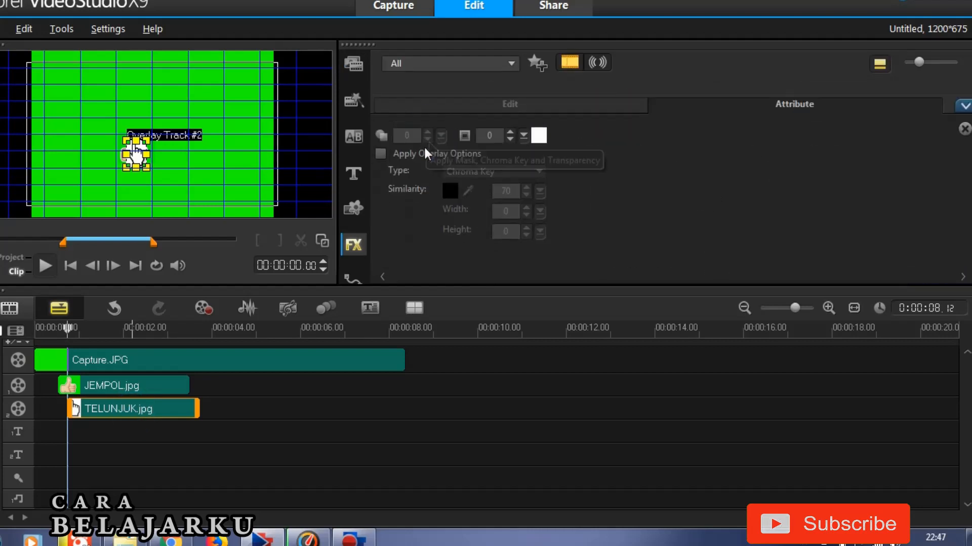
click(380, 153)
double_click(122, 386)
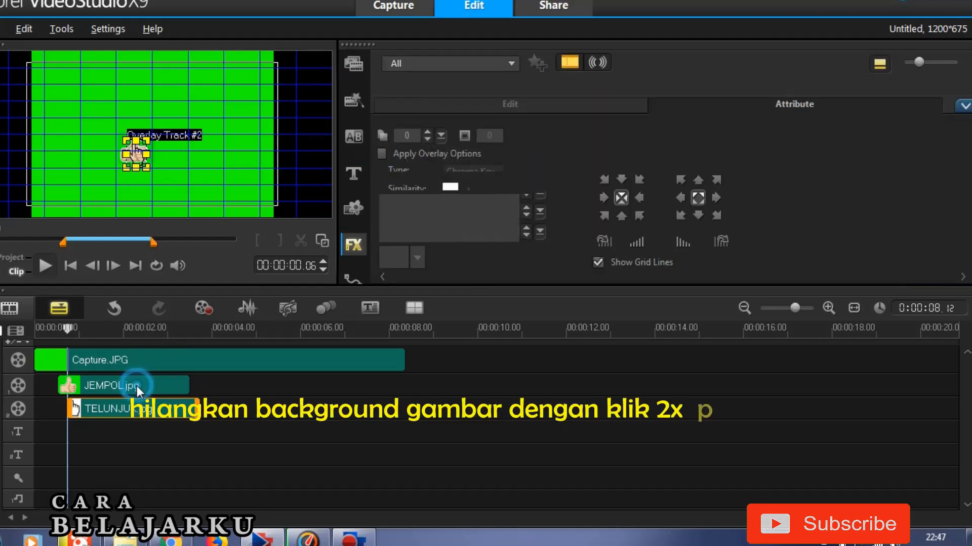
click(414, 136)
click(380, 153)
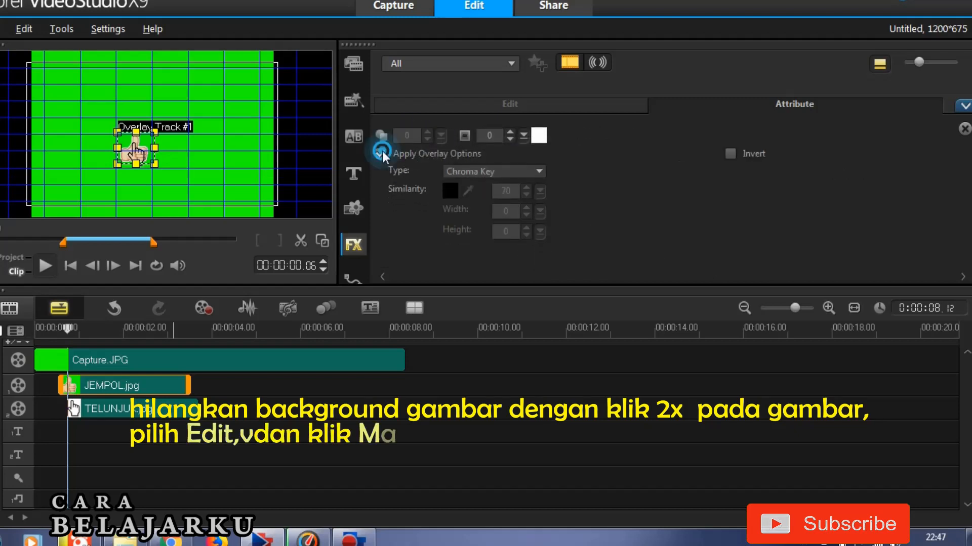
Step: Enlarge the thumb image slightly in the preview and shift the pointing hand slightly to the right over it
double_click(74, 408)
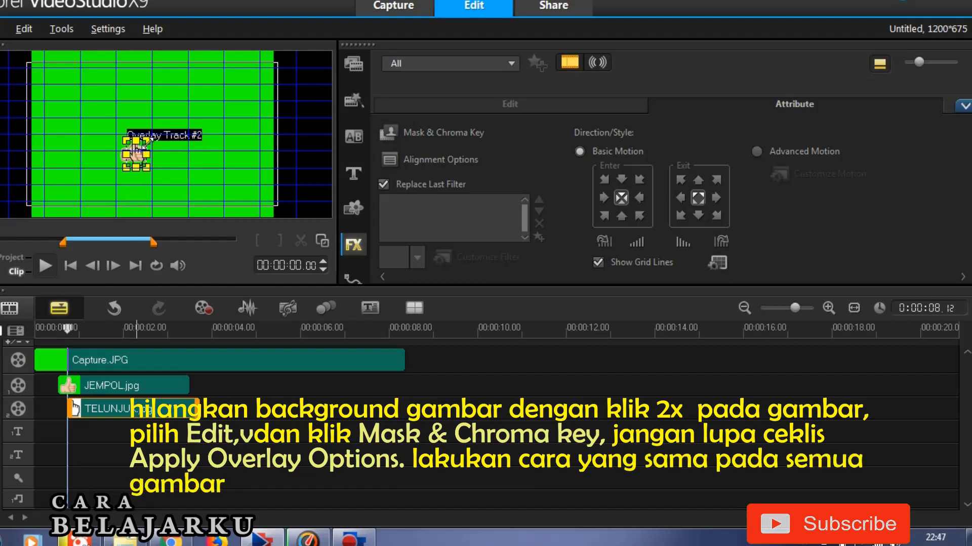
click(111, 386)
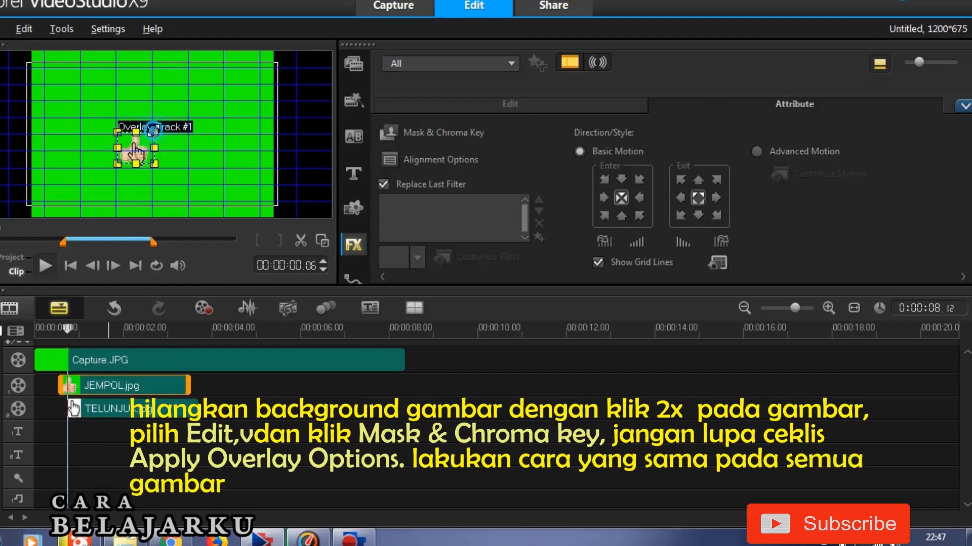
drag(152, 131, 158, 130)
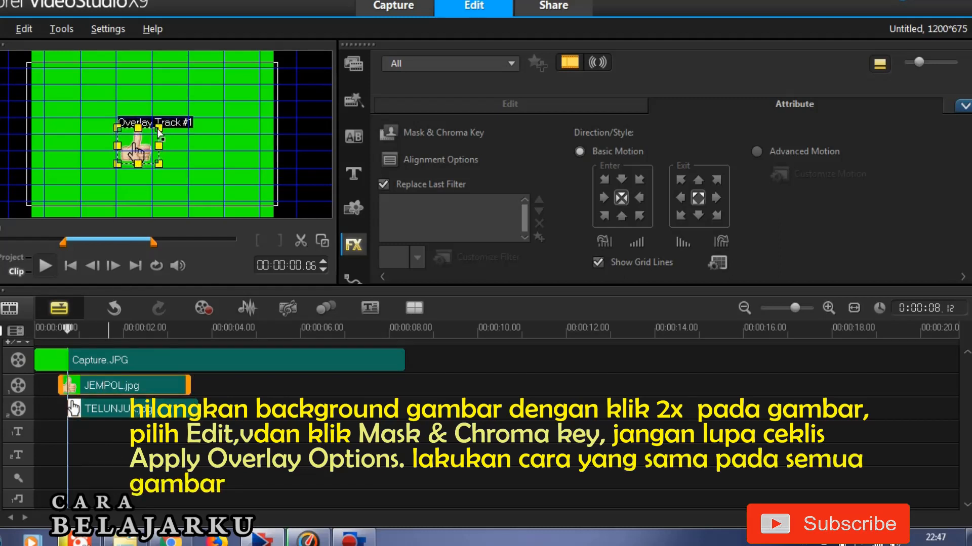
click(121, 410)
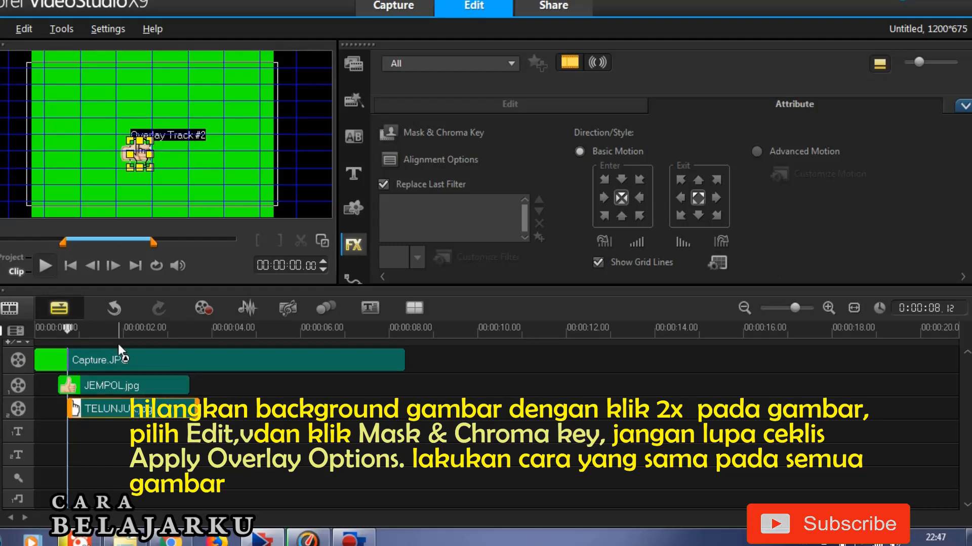
Step: Set the photo duration of the JEMPOL.jpg clip on overlay track 1 to 0:00:00.08
click(106, 334)
click(98, 385)
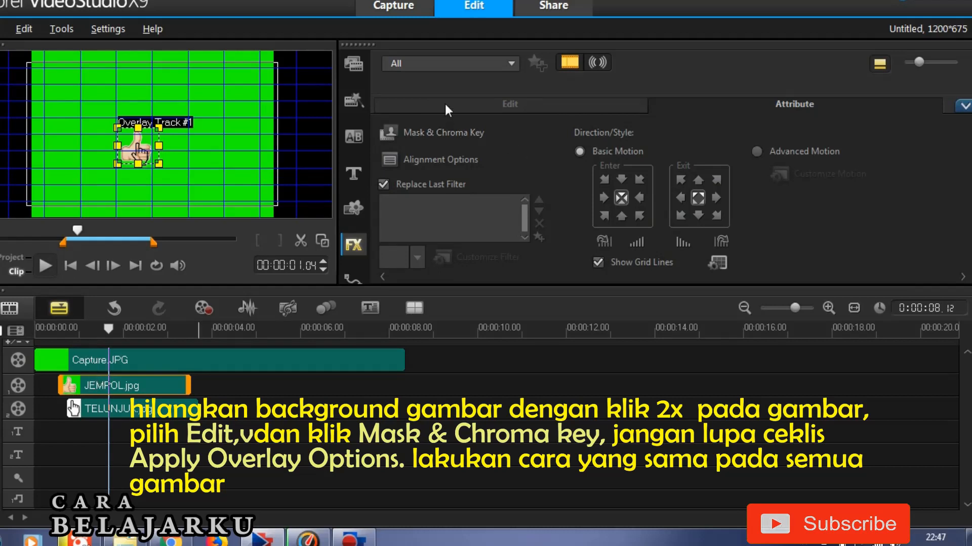
click(445, 105)
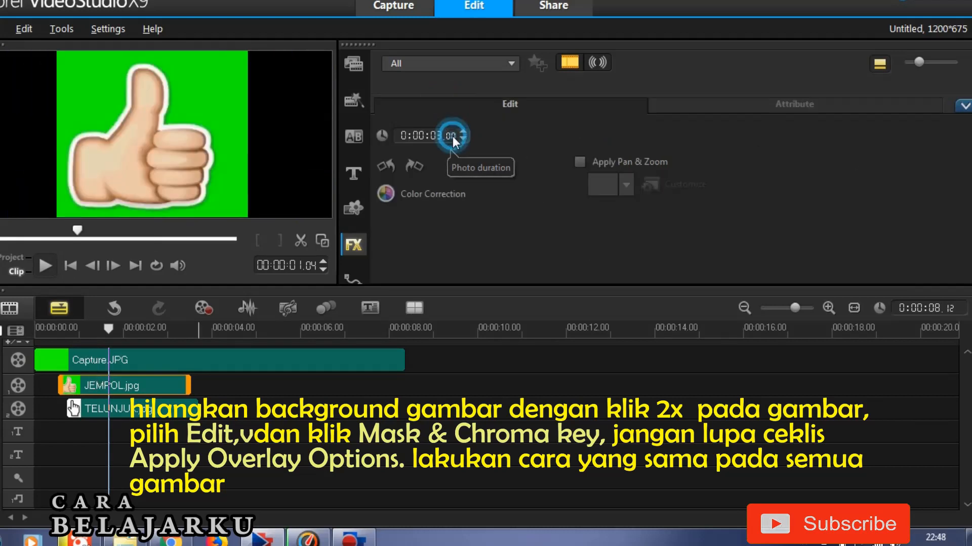
click(455, 138)
text(8)
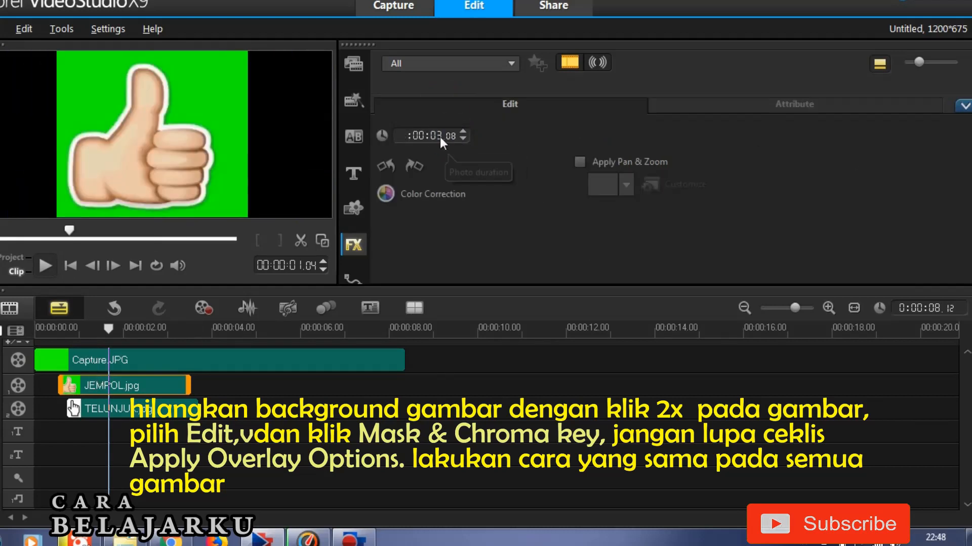
click(439, 137)
key(Return)
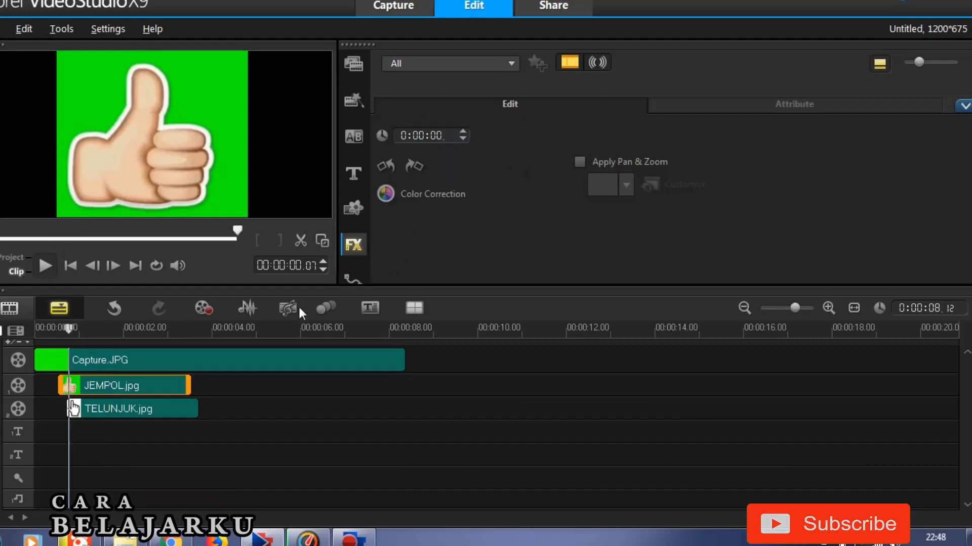
Step: Copy the shortened thumb clip directly after itself on overlay track 1 and set the copy's duration to 0:00:01.06
click(62, 385)
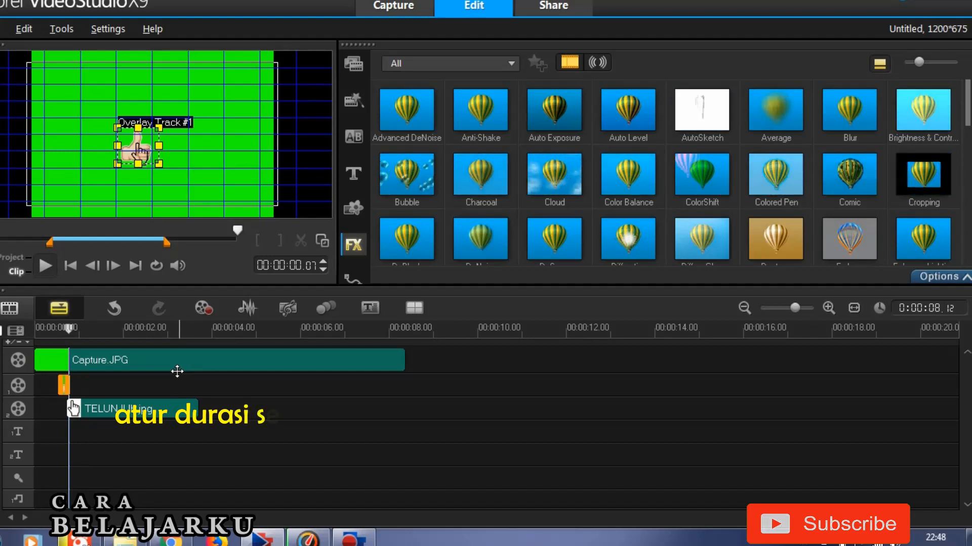
key(ctrl+c)
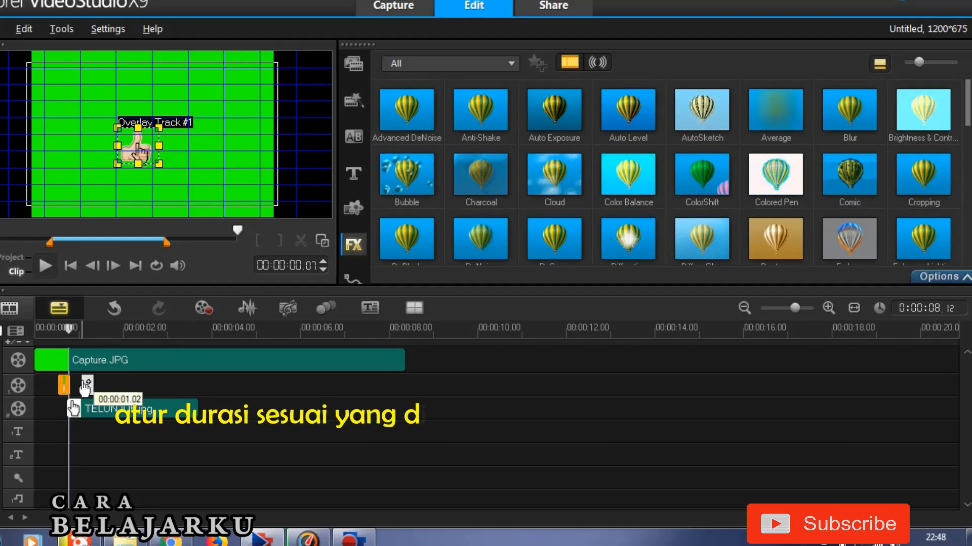
click(77, 384)
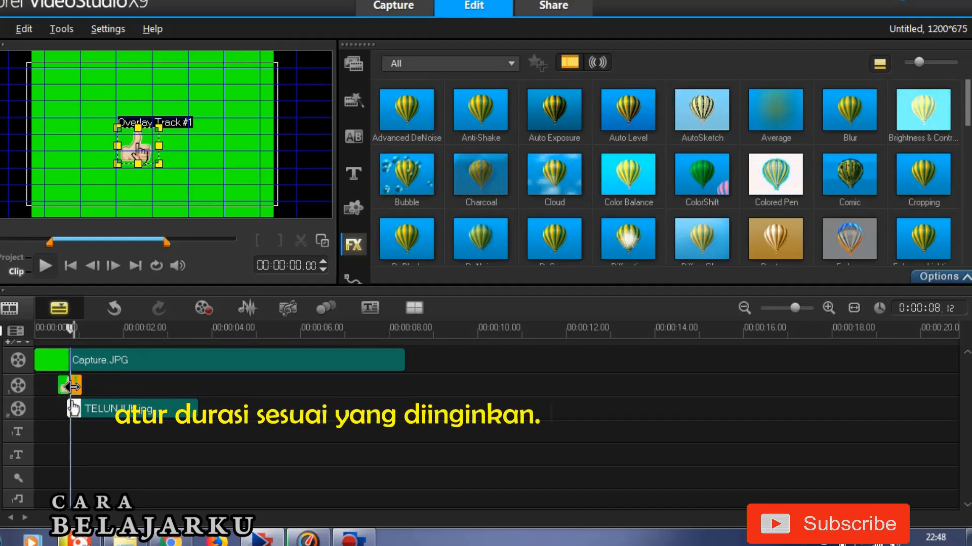
click(435, 104)
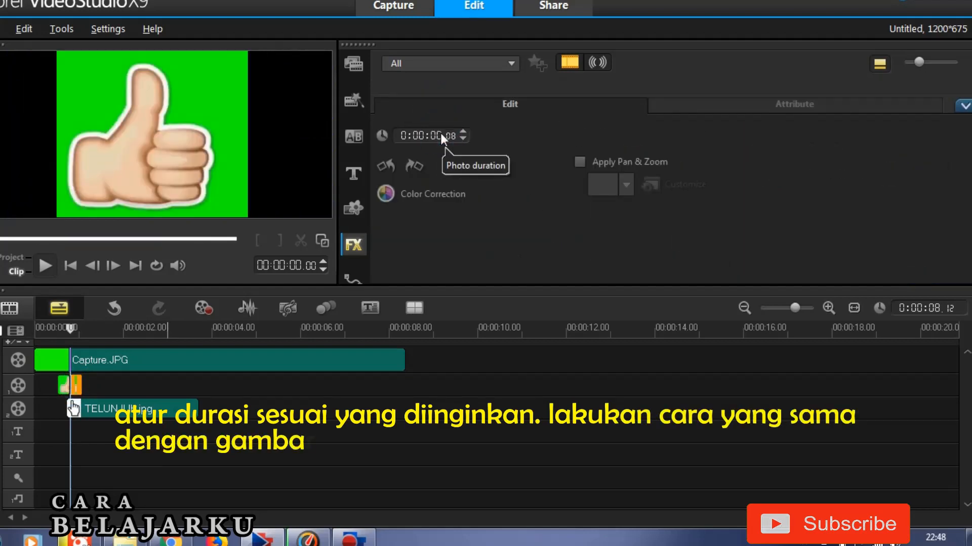
click(433, 133)
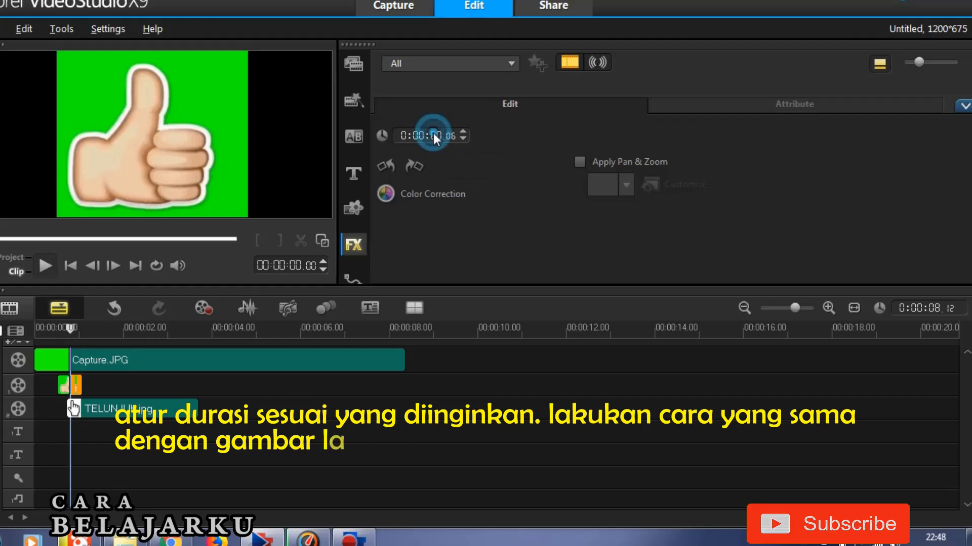
click(96, 331)
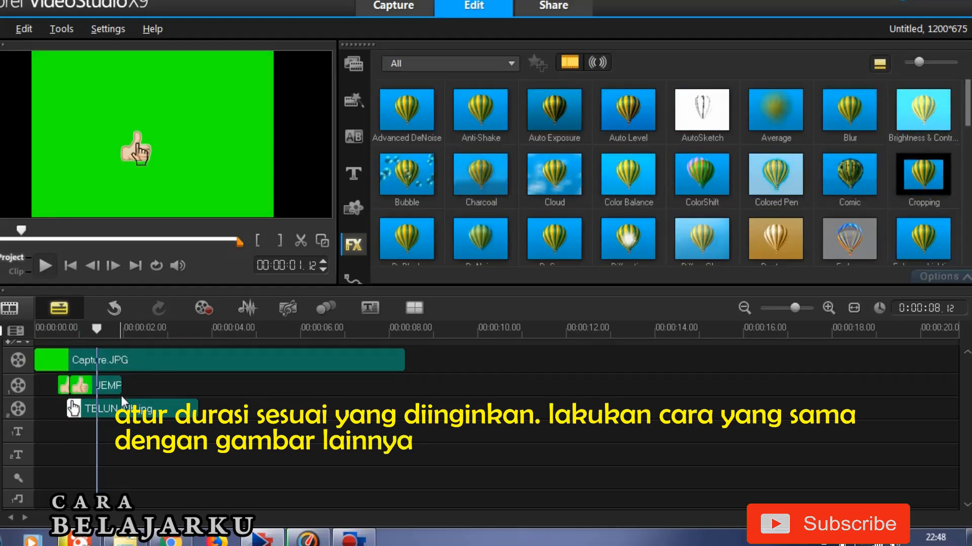
Step: Copy the second thumb clip directly after itself on overlay track 1 and set the new copy's duration to 0:00:00.20
click(106, 383)
key(ctrl+c)
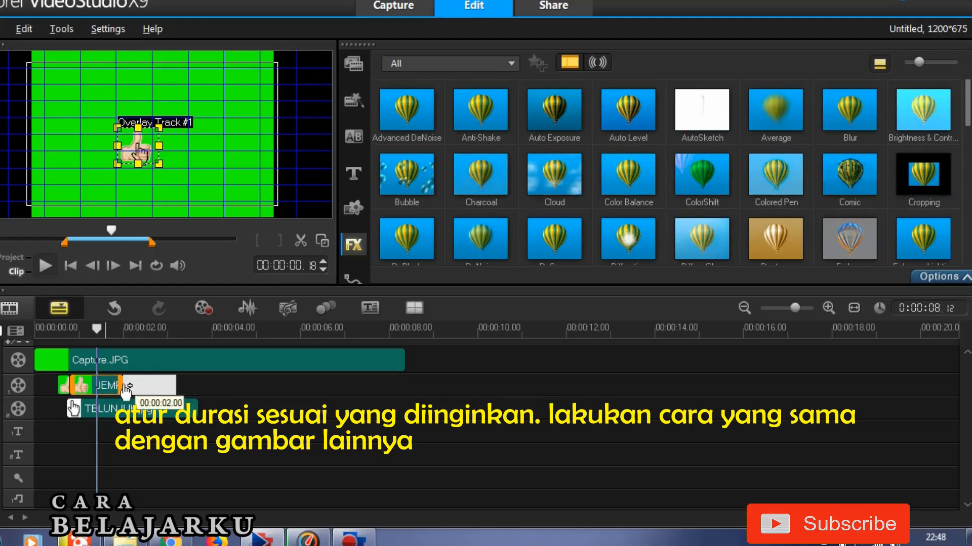
click(130, 385)
double_click(138, 385)
click(429, 109)
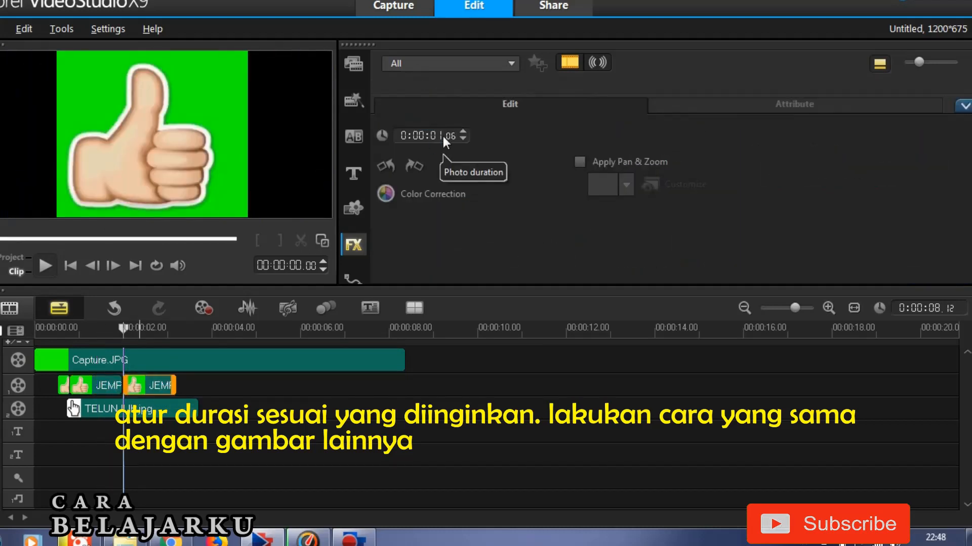
click(450, 137)
text(20)
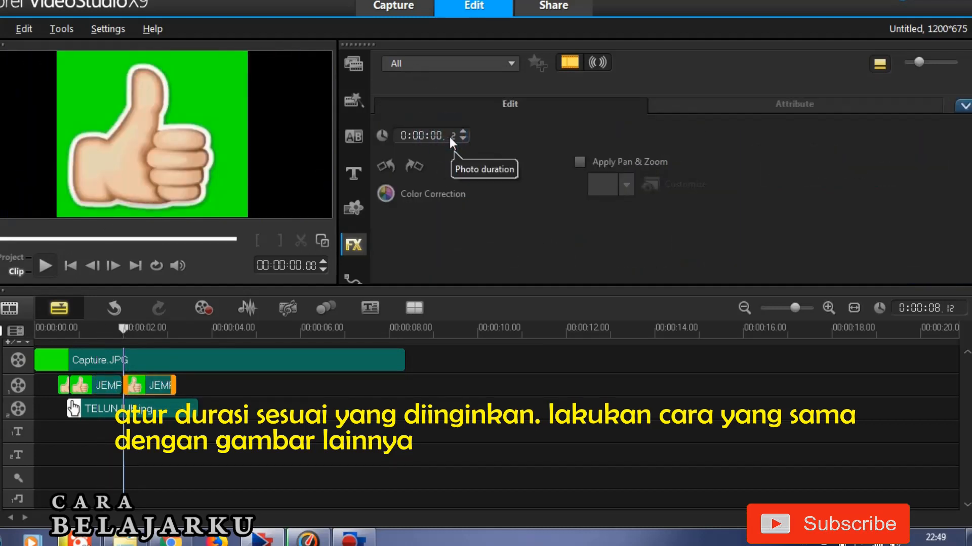
click(143, 328)
Step: Set the photo duration of the TELUNJUK.jpg clip on overlay track 2 to 0:00:00.16
click(164, 409)
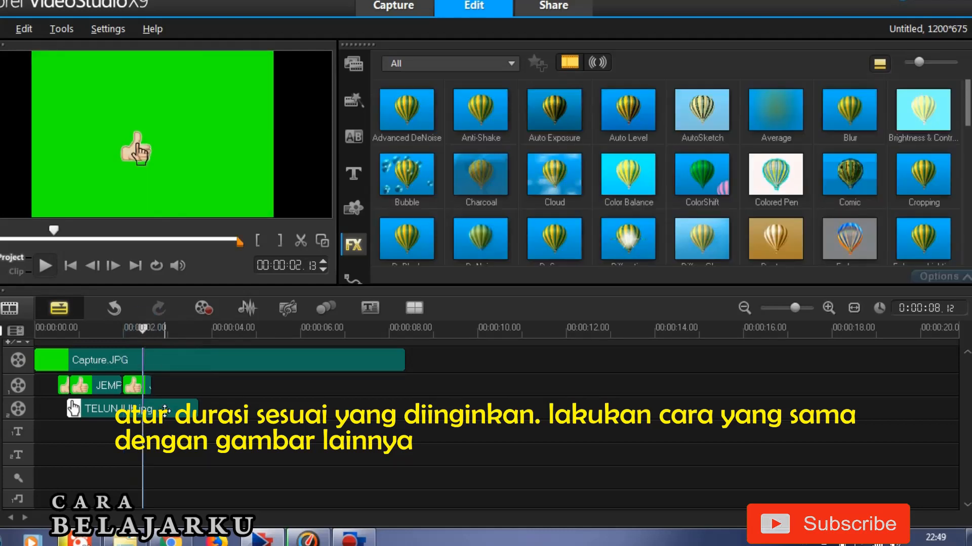
double_click(100, 408)
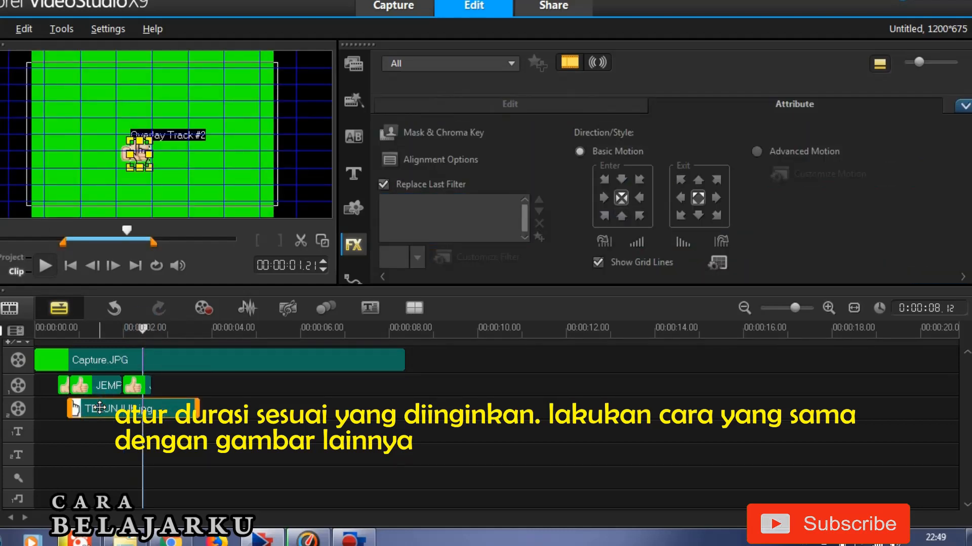
click(453, 105)
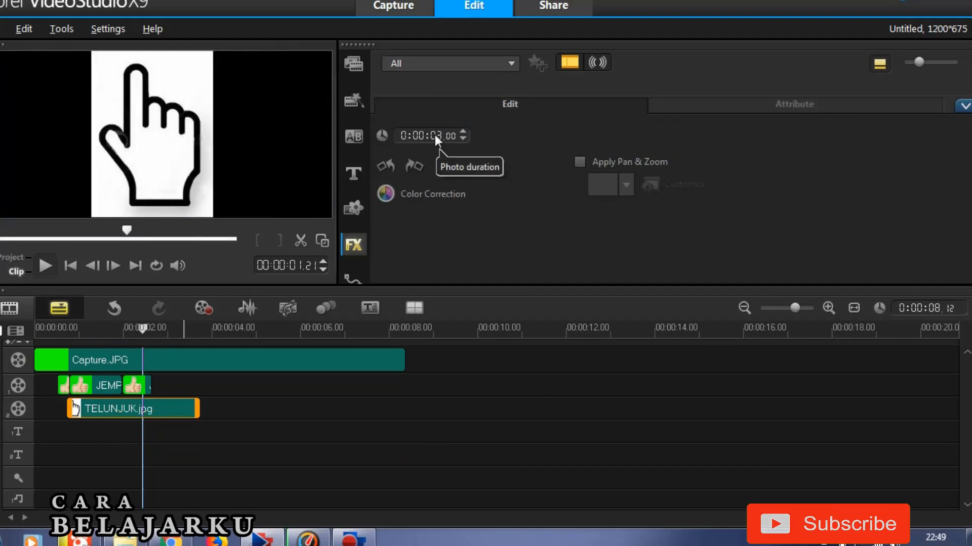
click(447, 135)
text(16)
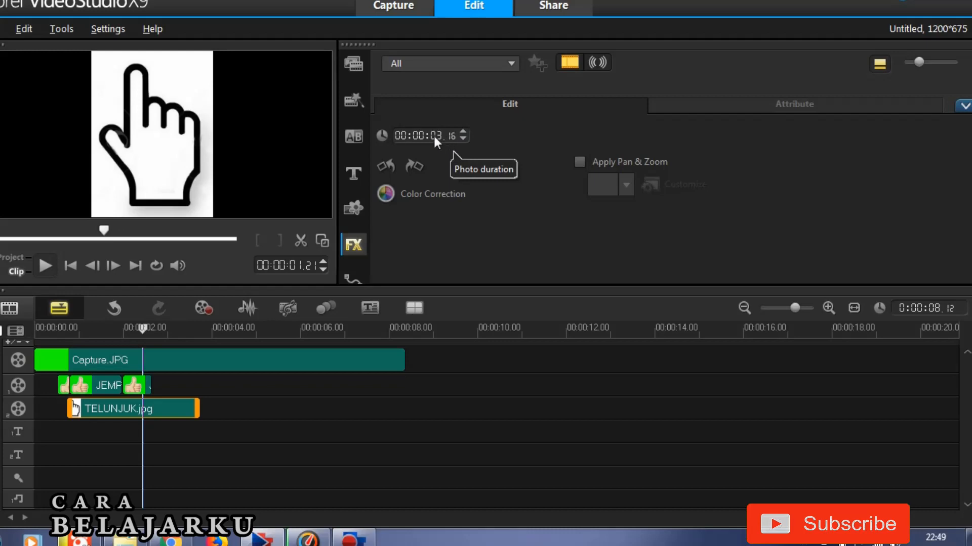
click(433, 134)
text(0)
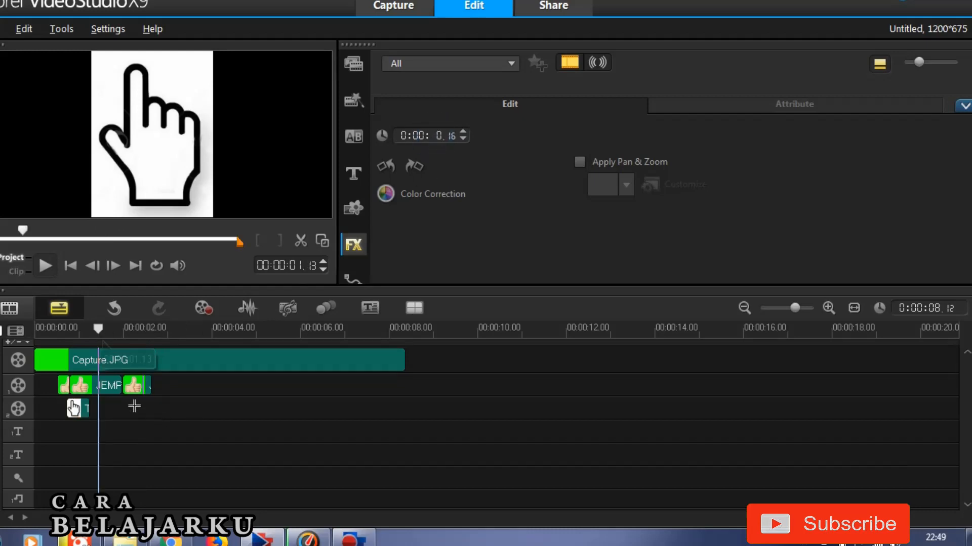
click(134, 406)
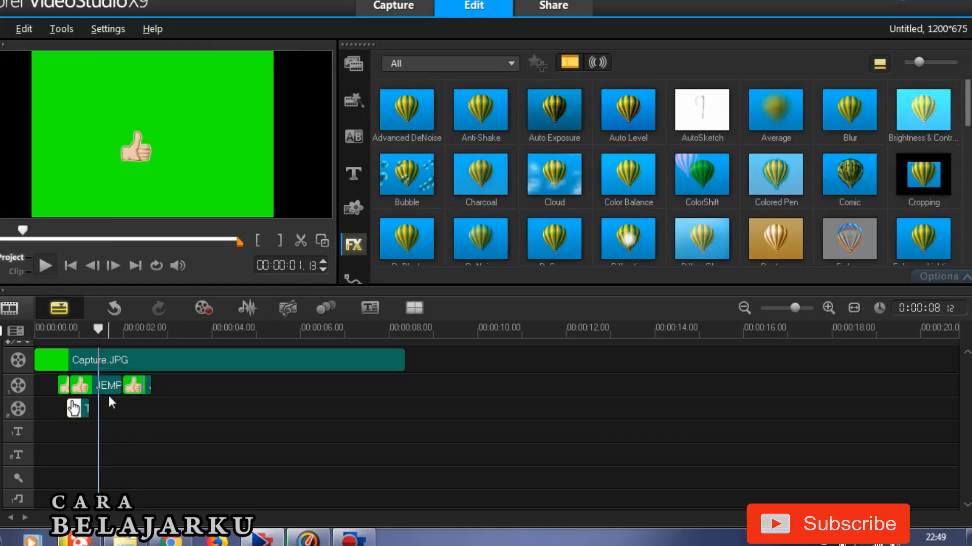
Step: Copy the hand clip directly after itself on overlay track 2 and set the copy's duration to 0:00:00.22
click(79, 406)
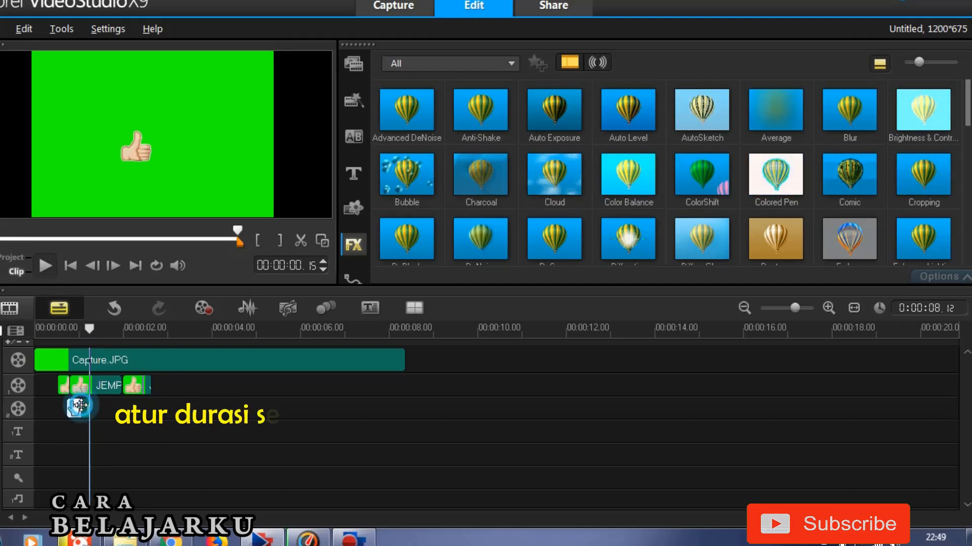
drag(89, 408, 101, 410)
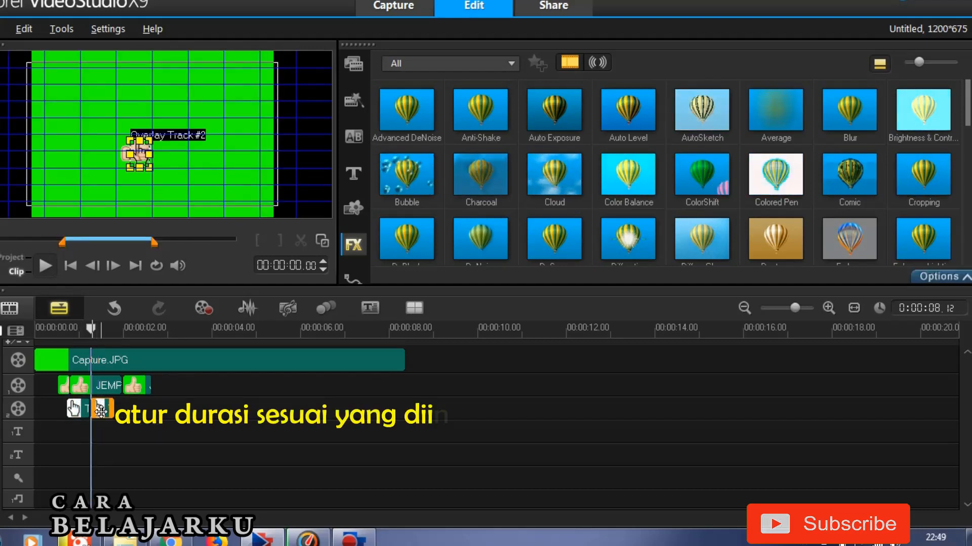
double_click(101, 410)
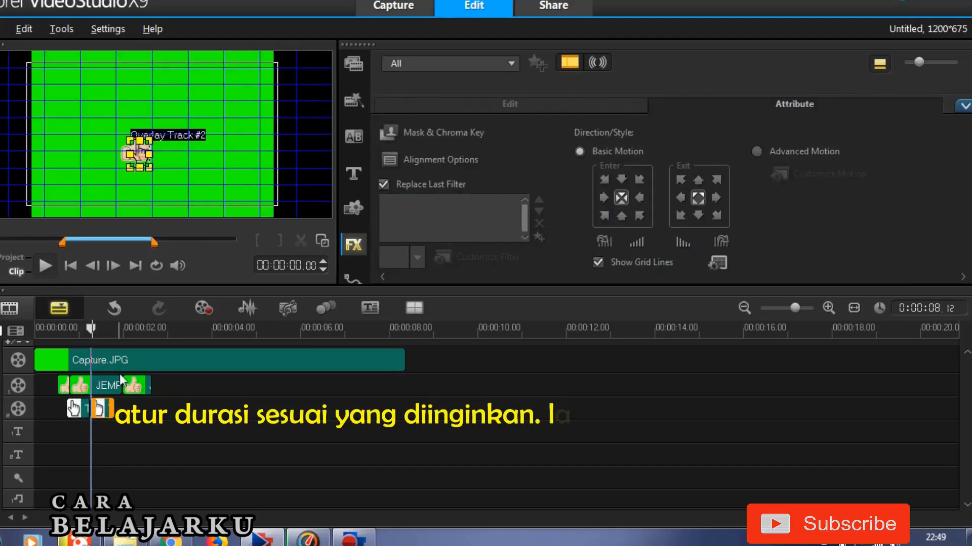
click(466, 104)
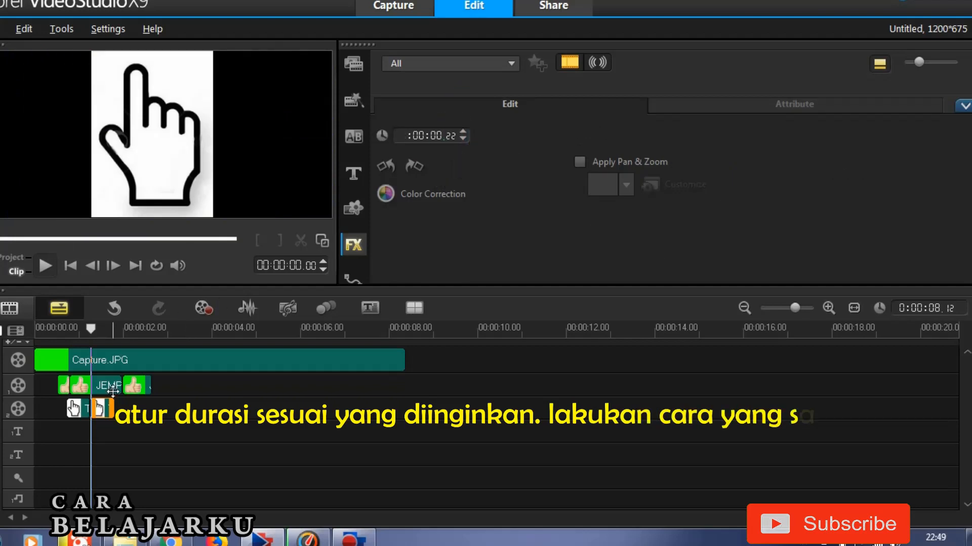
Step: Copy the second hand clip directly after itself on overlay track 2 and set the new copy's duration to 0:00:00.15
click(111, 329)
click(127, 407)
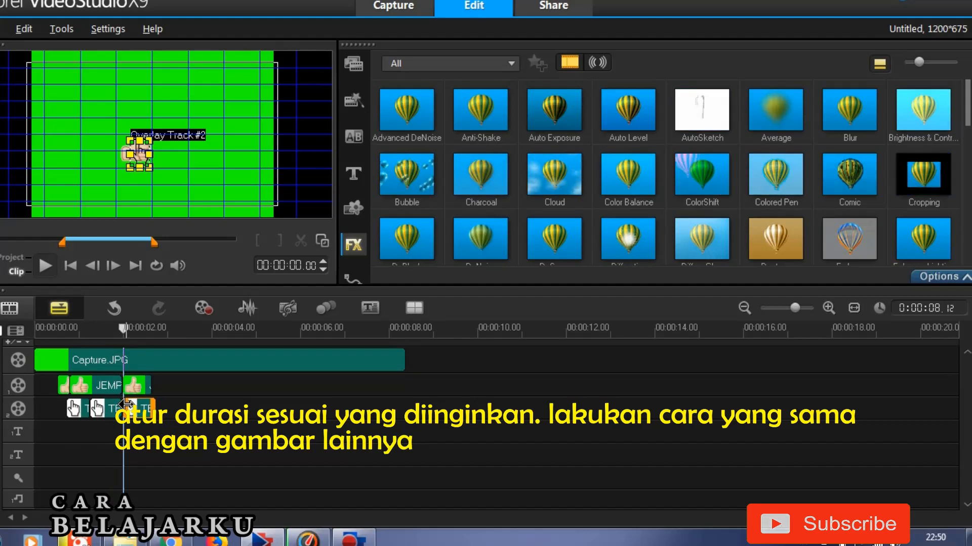
double_click(150, 405)
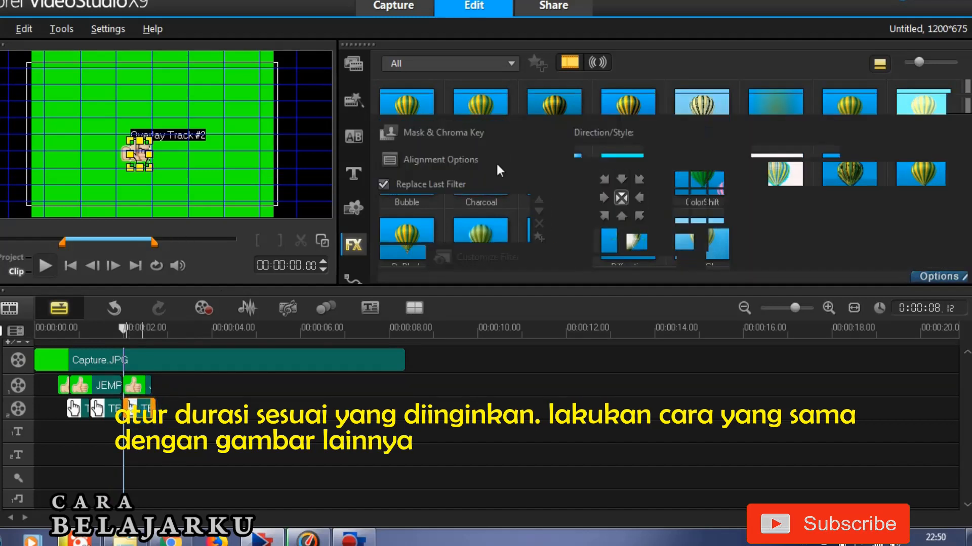
click(459, 107)
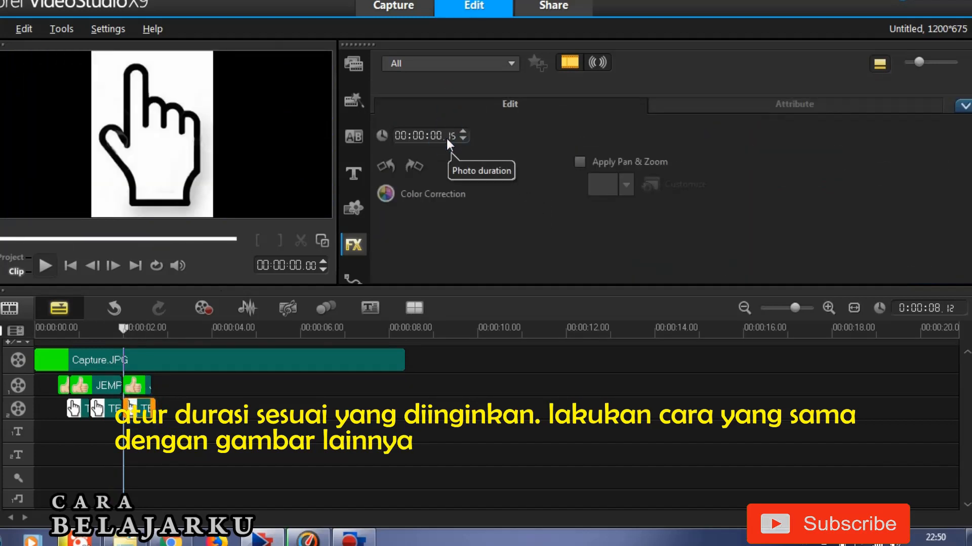
Step: Play the project from near its start to check the timing of the thumb and hand clips
click(144, 327)
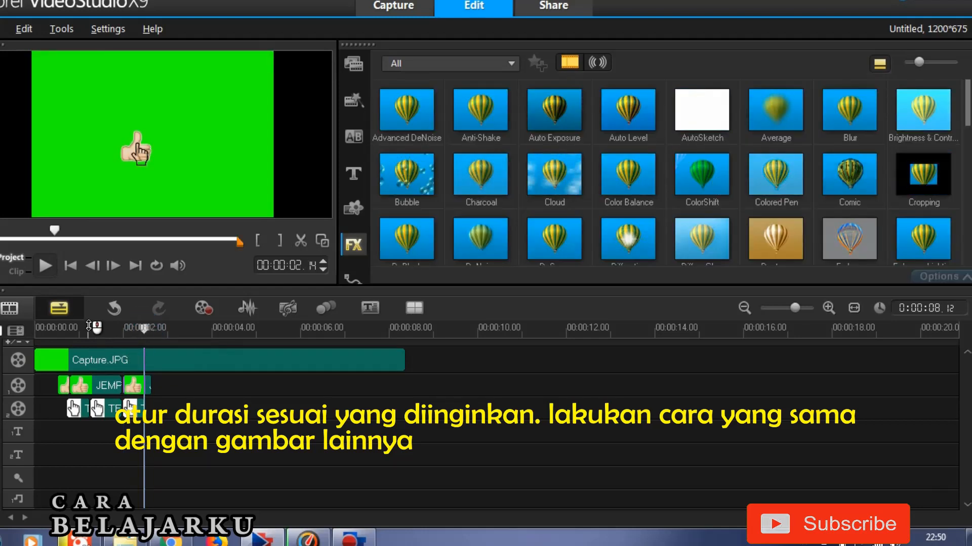
click(53, 330)
key(space)
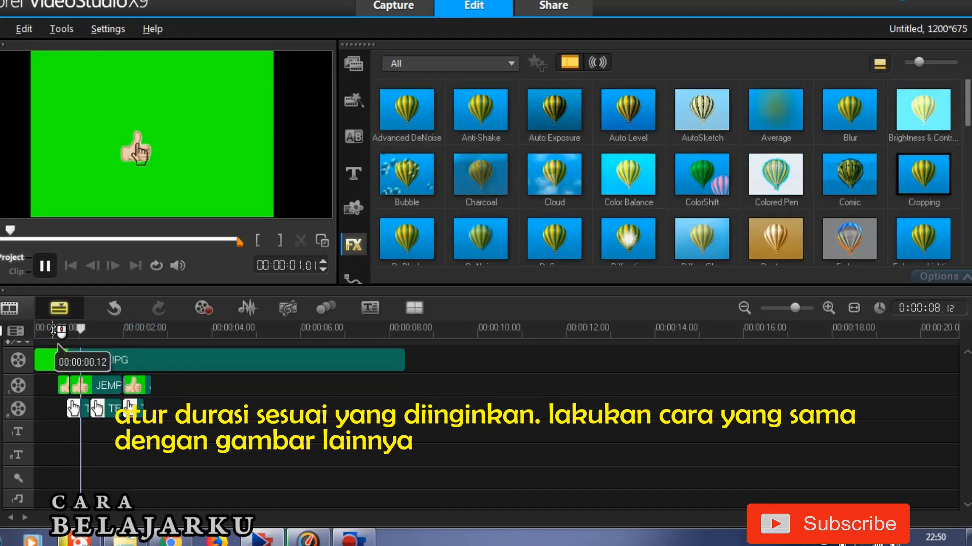
key(space)
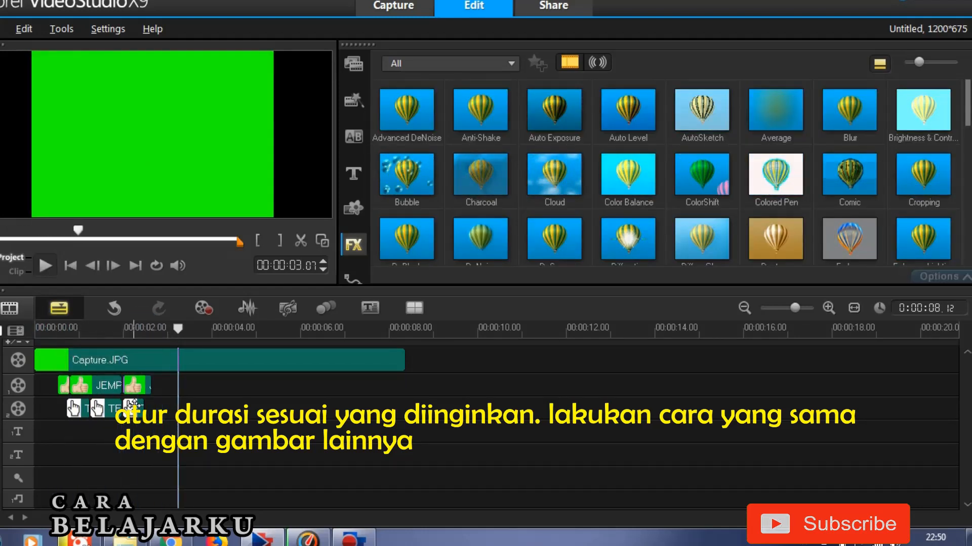
click(129, 406)
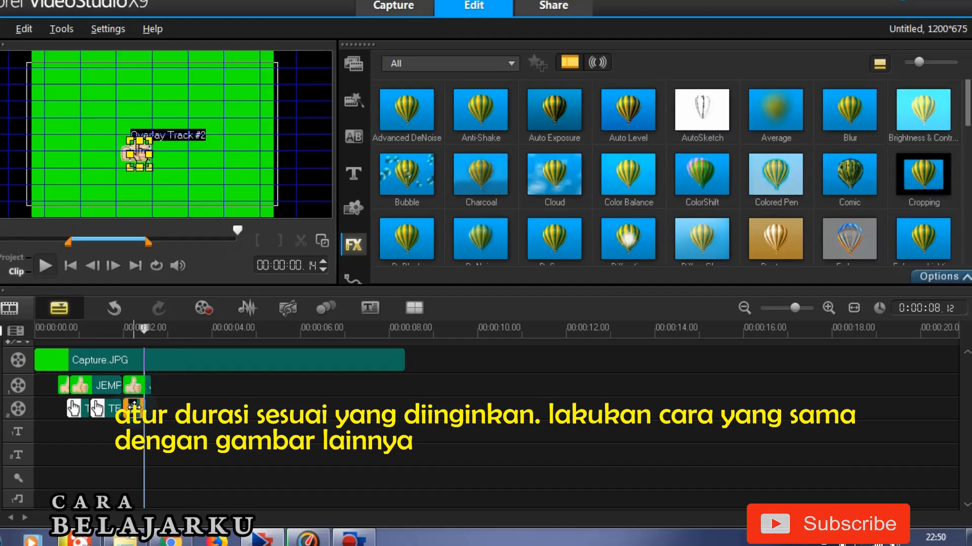
click(74, 407)
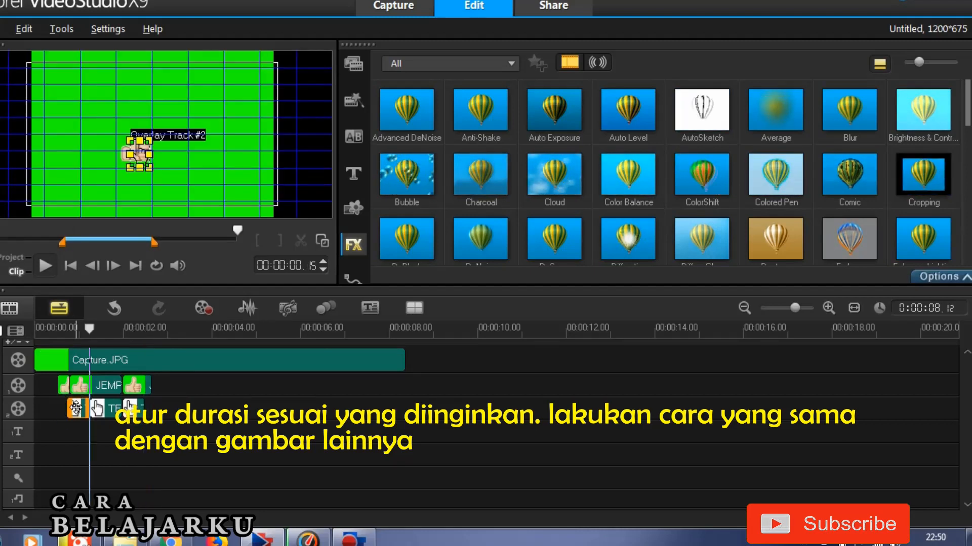
Step: Apply advanced motion to the first thumb clip, with its start keyframe off-screen at X -124, Y -14, so it slides in
double_click(62, 385)
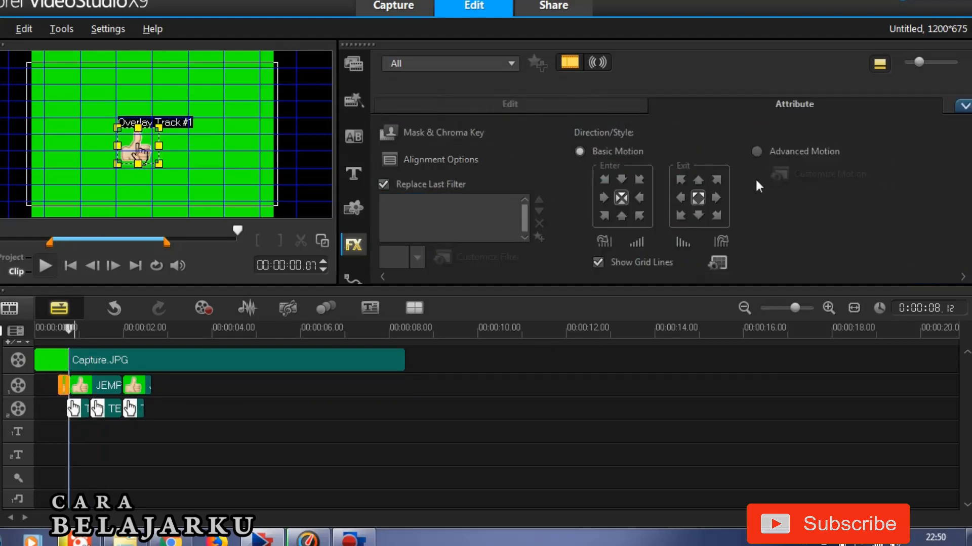
click(762, 148)
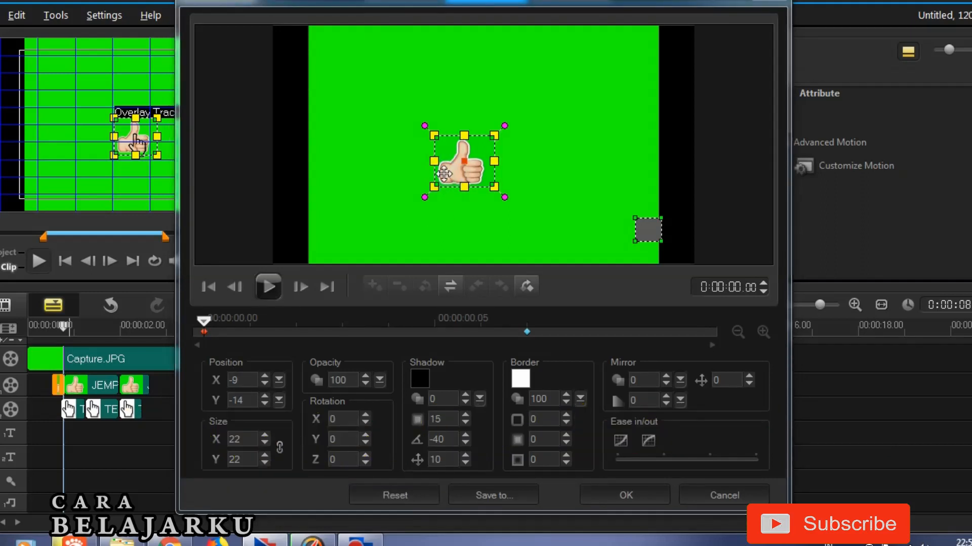
drag(446, 174, 379, 174)
key(Left)
key(Left)
key(Left)
key(Left)
key(Left)
key(Left)
key(Left)
key(Left)
key(Left)
key(Left)
key(Left)
key(Left)
key(Left)
key(Left)
key(Left)
key(Left)
key(Left)
key(Left)
key(Left)
key(Left)
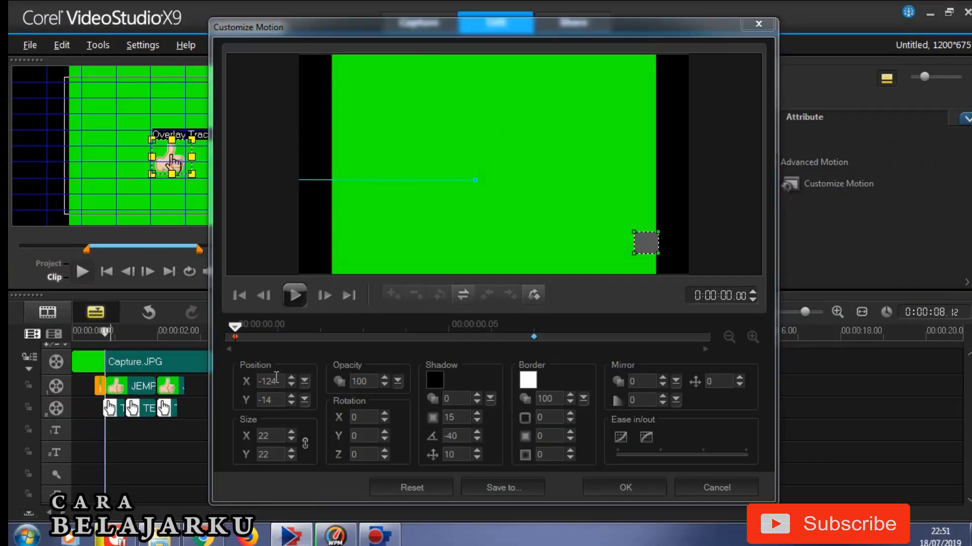
click(274, 381)
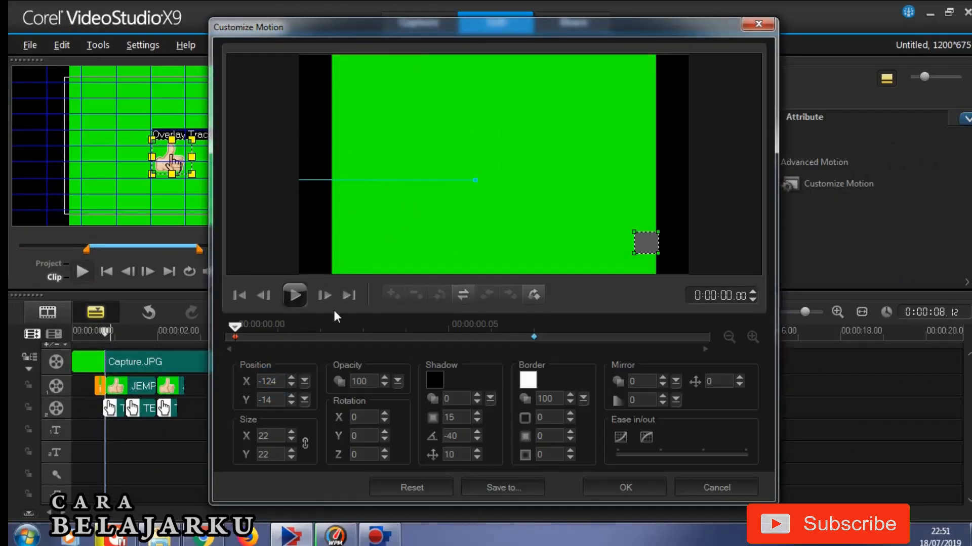
click(294, 295)
click(625, 487)
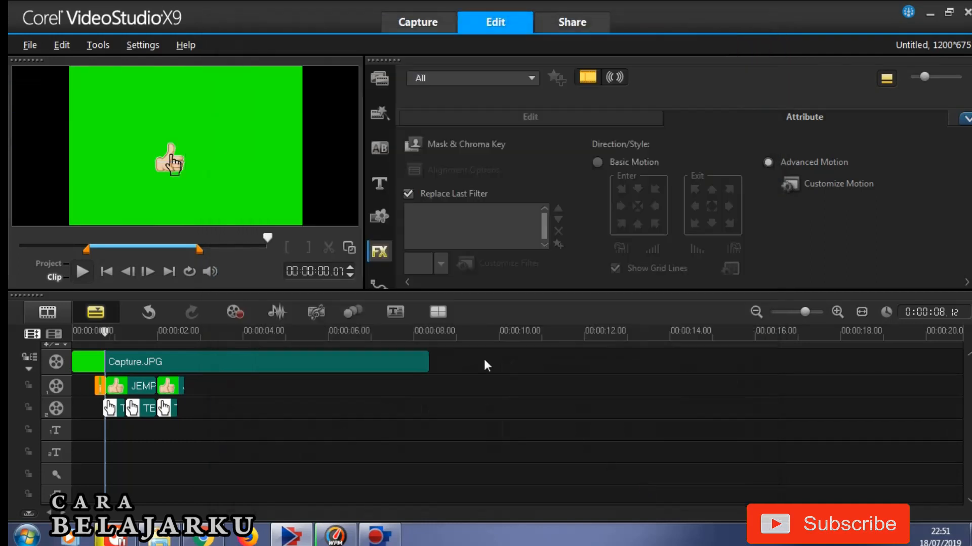
Step: Give the last thumb clip on overlay track 1 a fade-out exit and shift it slightly later on the timeline
click(170, 386)
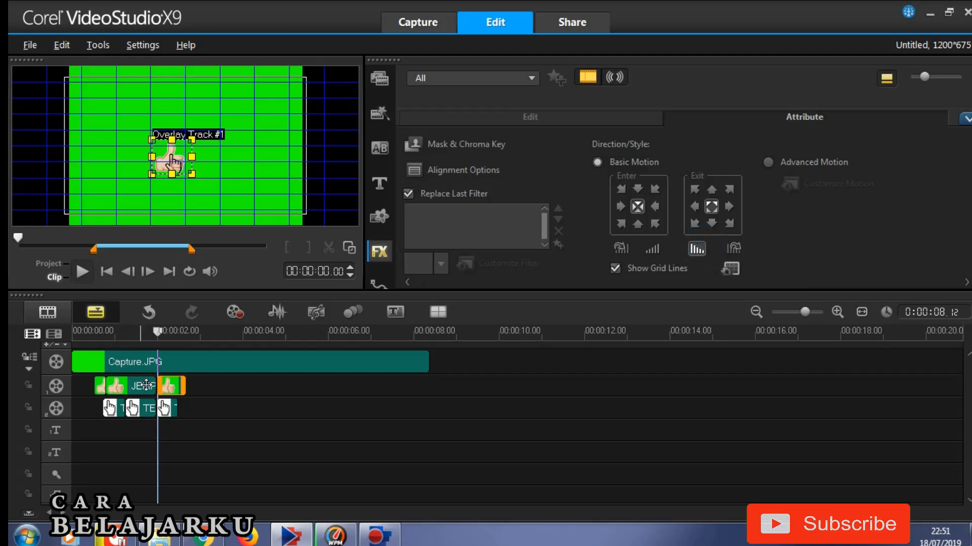
drag(170, 386, 192, 386)
click(171, 407)
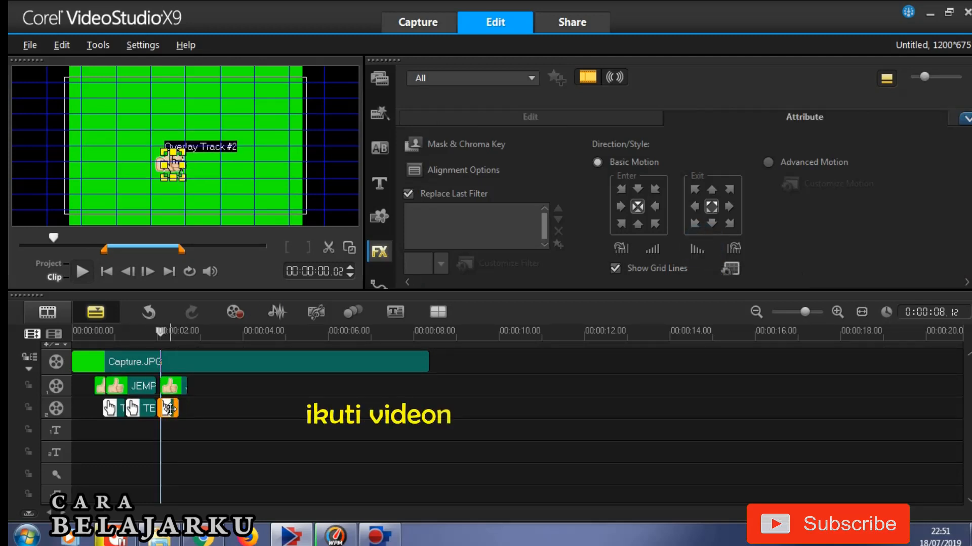
Step: Play the project to check the thumb's slide-in and fade-out
click(88, 331)
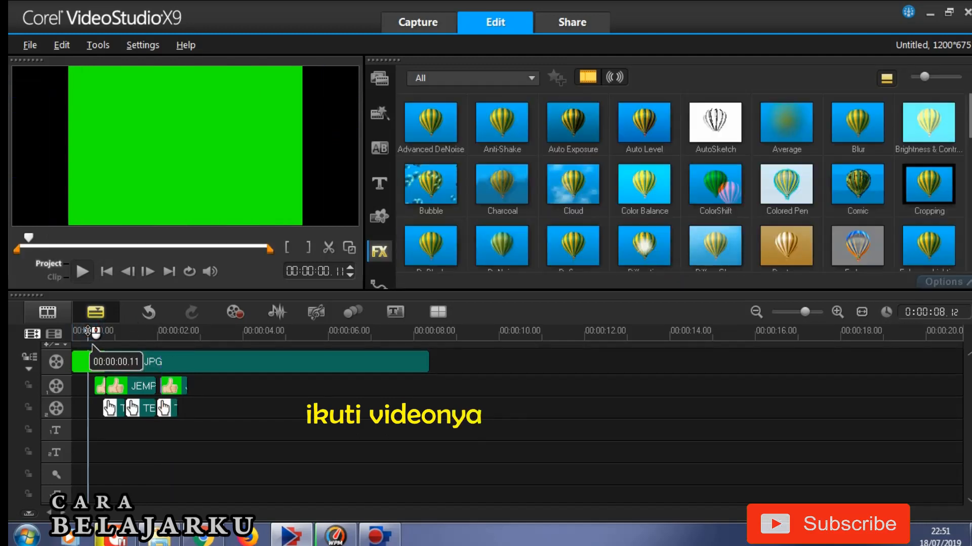
key(space)
key(space)
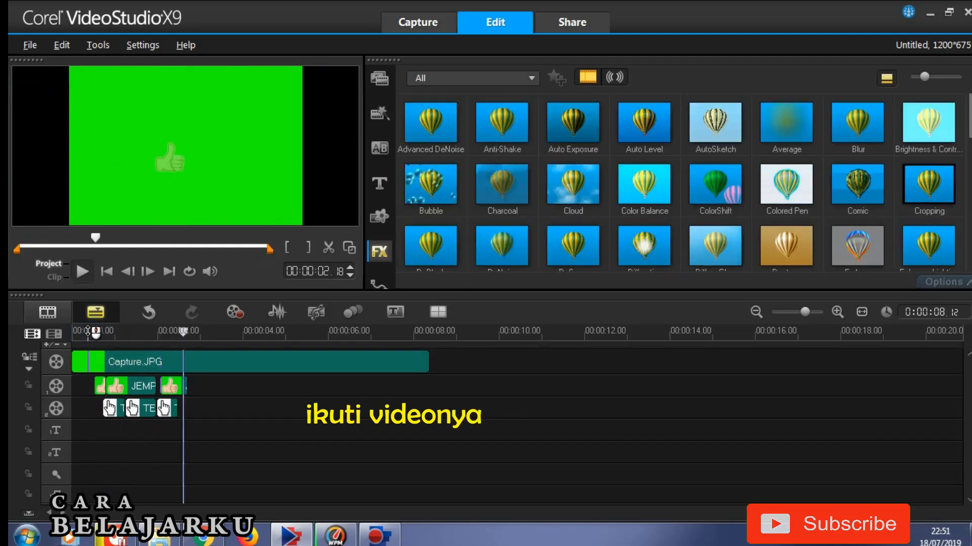
Step: Apply advanced motion to the first hand clip, with its start keyframe below the frame at X -6, Y -128, so it rises in
click(113, 408)
click(797, 161)
click(820, 185)
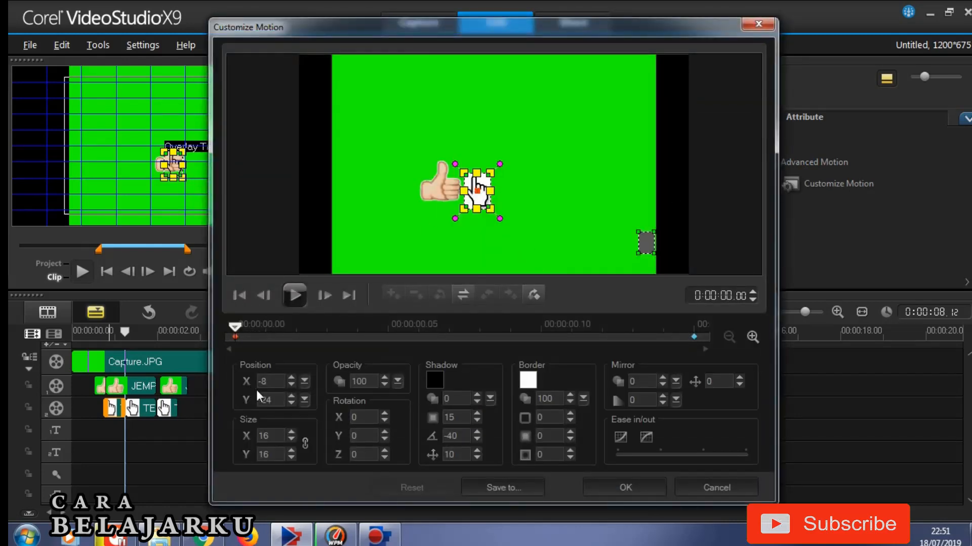
drag(477, 191, 481, 191)
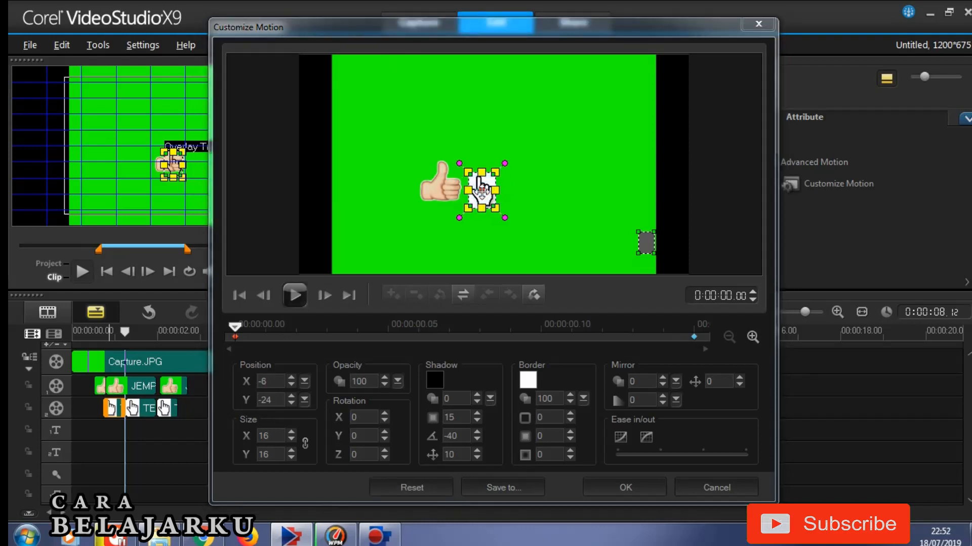
key(Down)
key(Down)
key(Down)
key(Down)
key(Down)
key(Down)
key(Down)
key(Down)
key(Down)
key(Down)
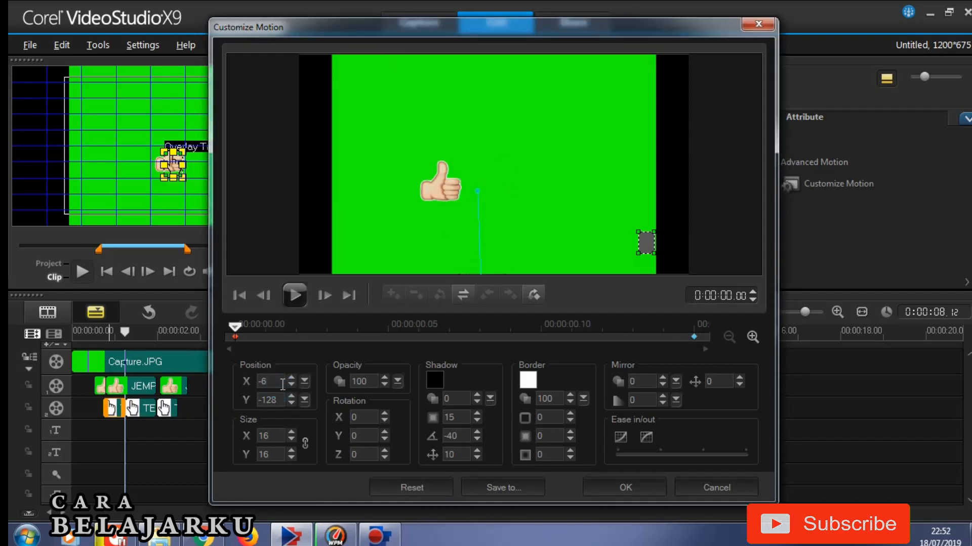
click(621, 487)
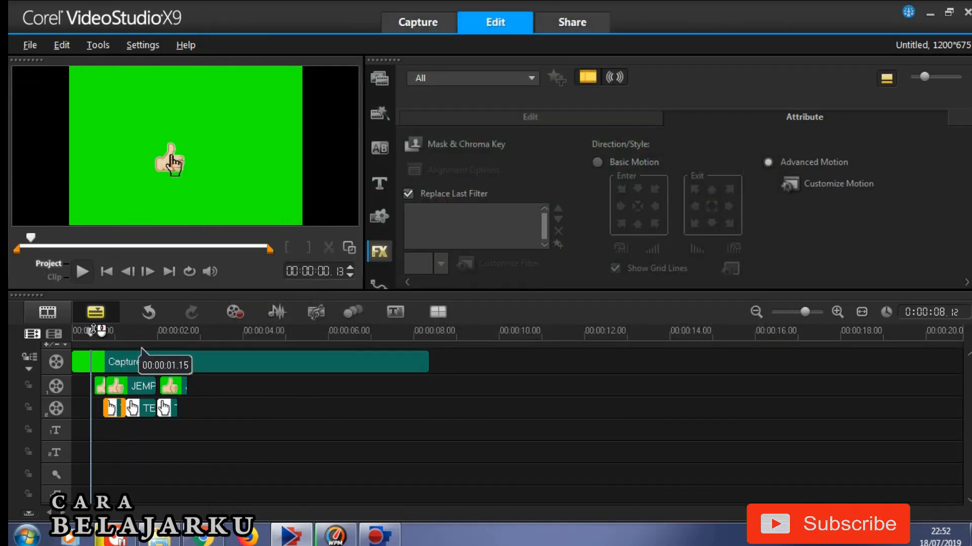
Step: Play the project to check the hand's entrance from below the frame
click(93, 330)
key(space)
key(space)
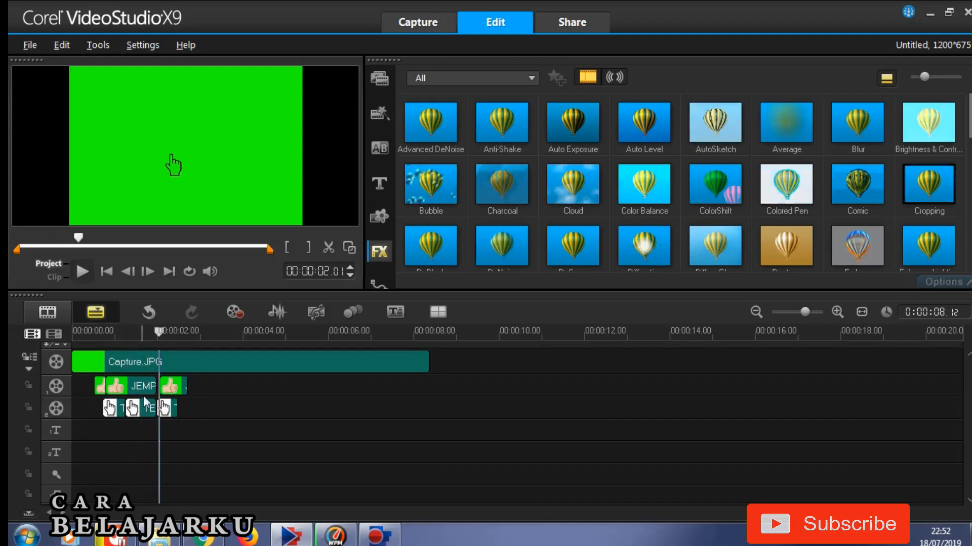
Step: Apply advanced motion to the last hand clip, starting at X -8, Y -24 and ending below the frame so it moves out downwards
double_click(167, 408)
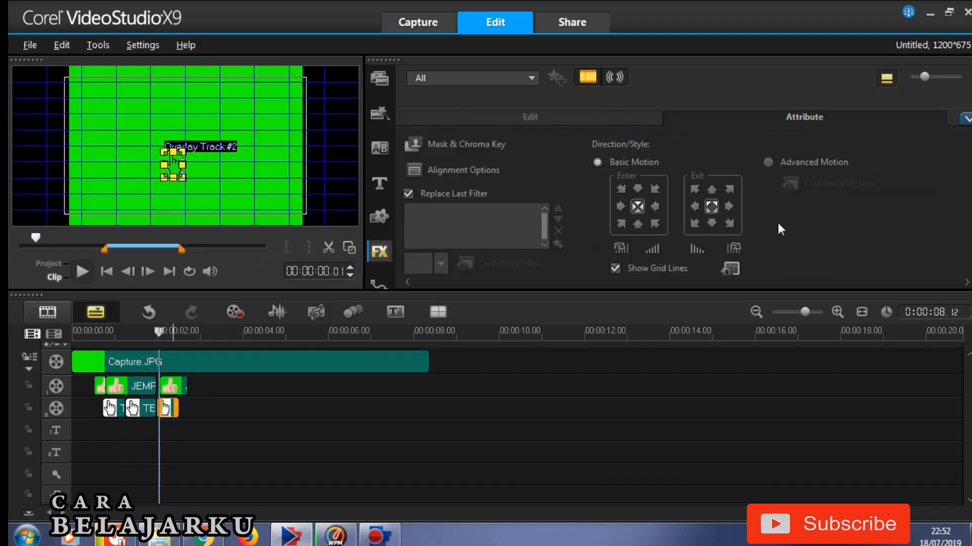
click(769, 162)
click(810, 184)
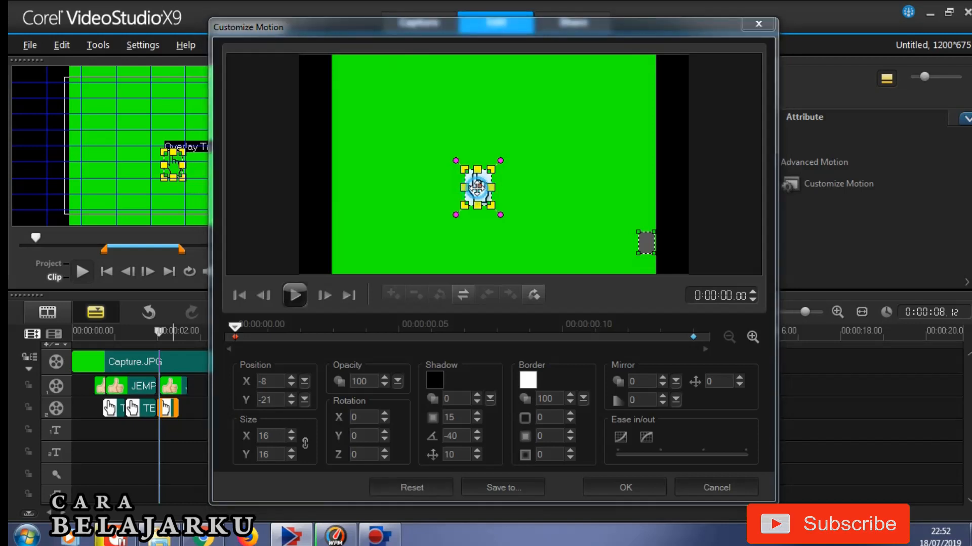
drag(476, 186, 481, 137)
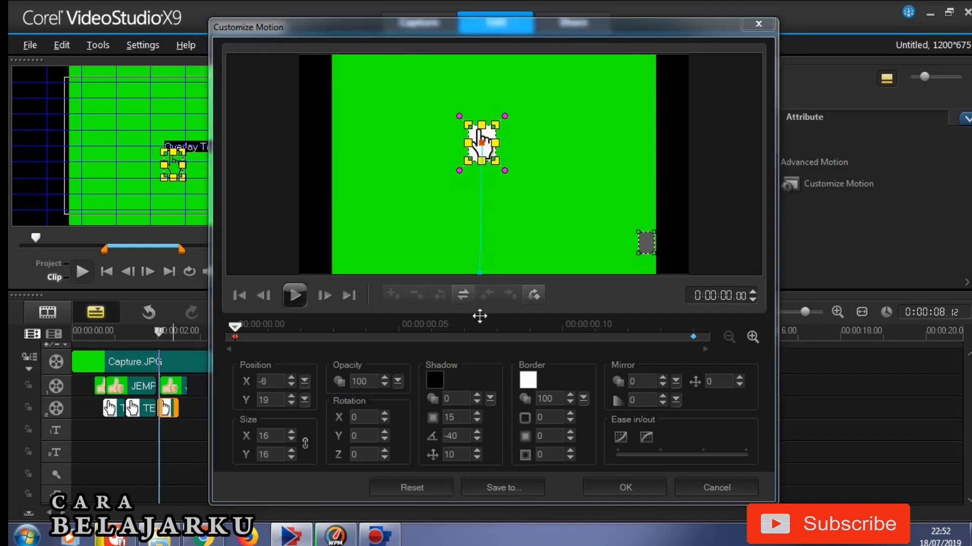
click(275, 380)
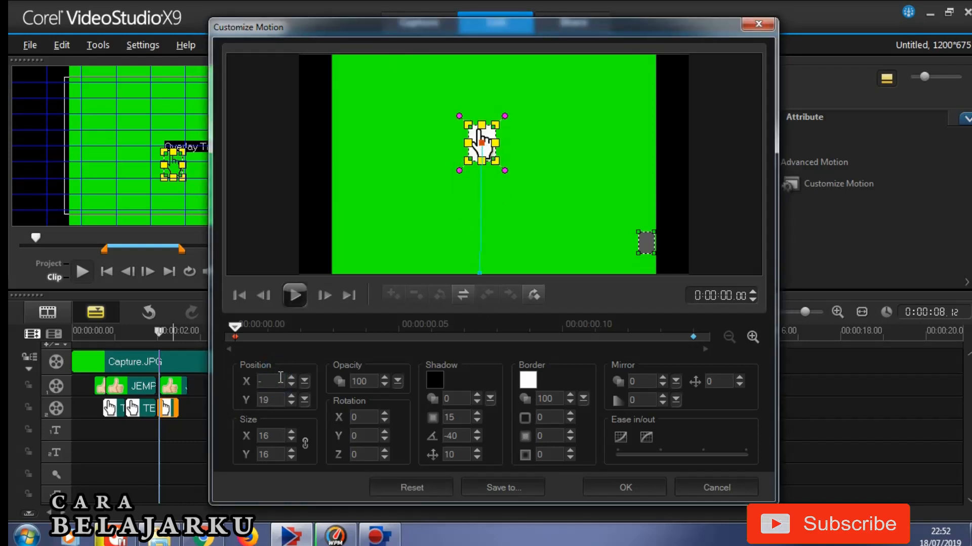
text(8)
click(269, 399)
text(24)
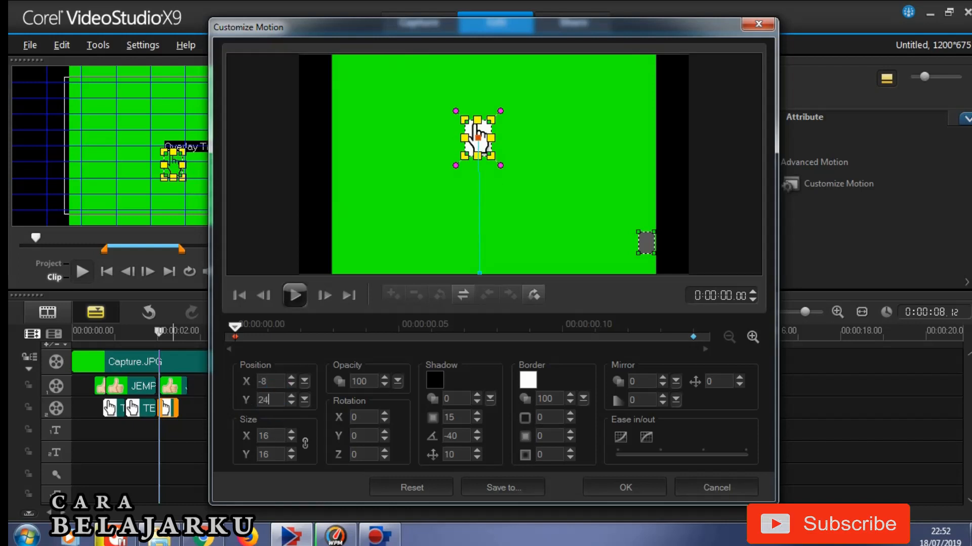
key(BackSpace)
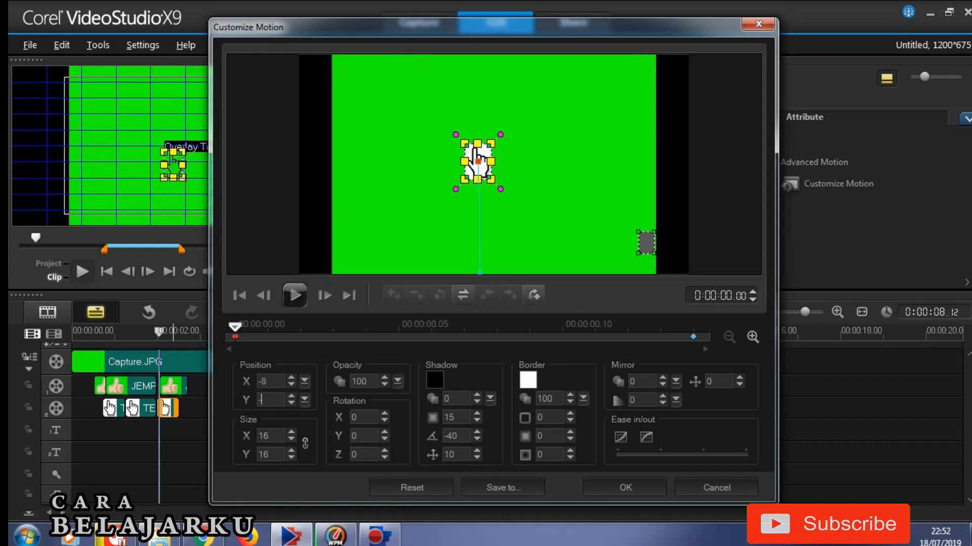
text(-24)
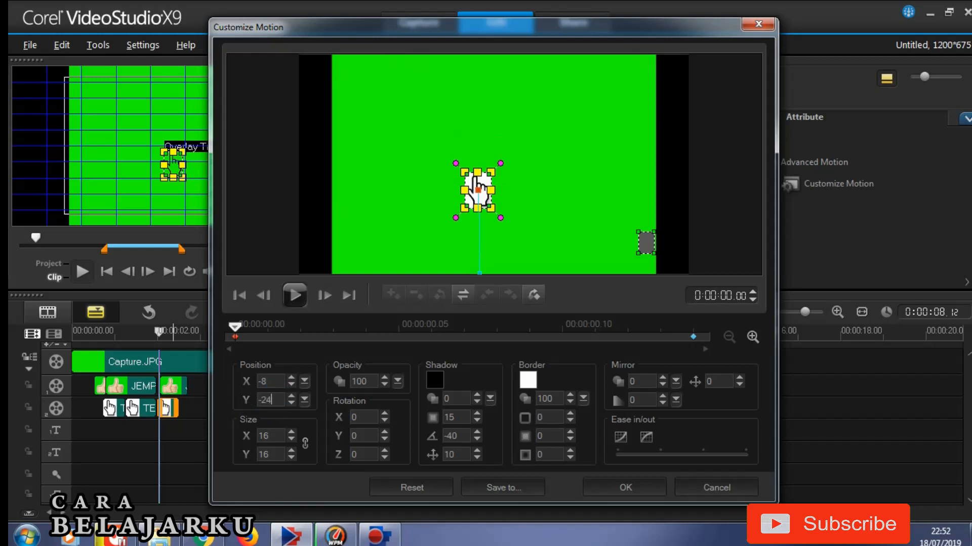
click(295, 295)
click(626, 488)
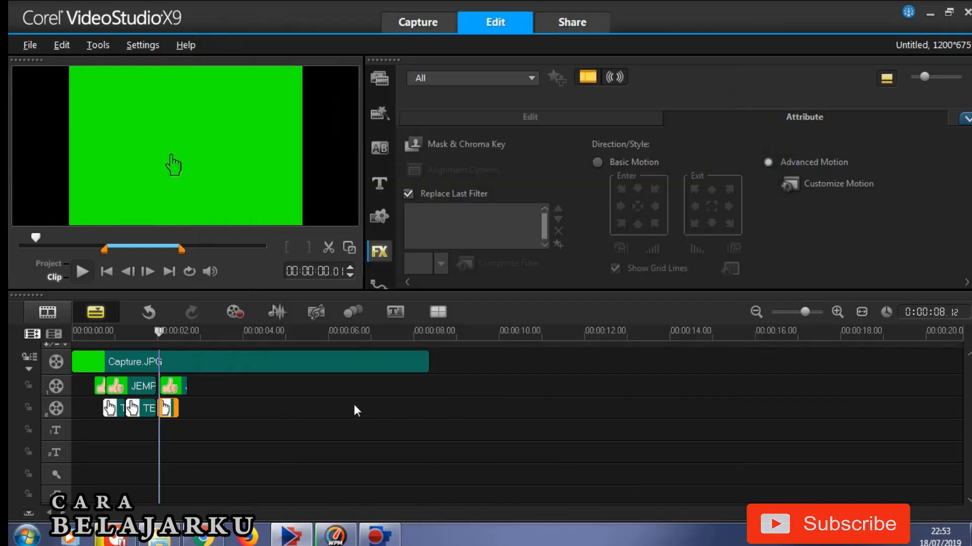
Step: Play the project to check the last hand clip's downward exit
click(87, 337)
key(space)
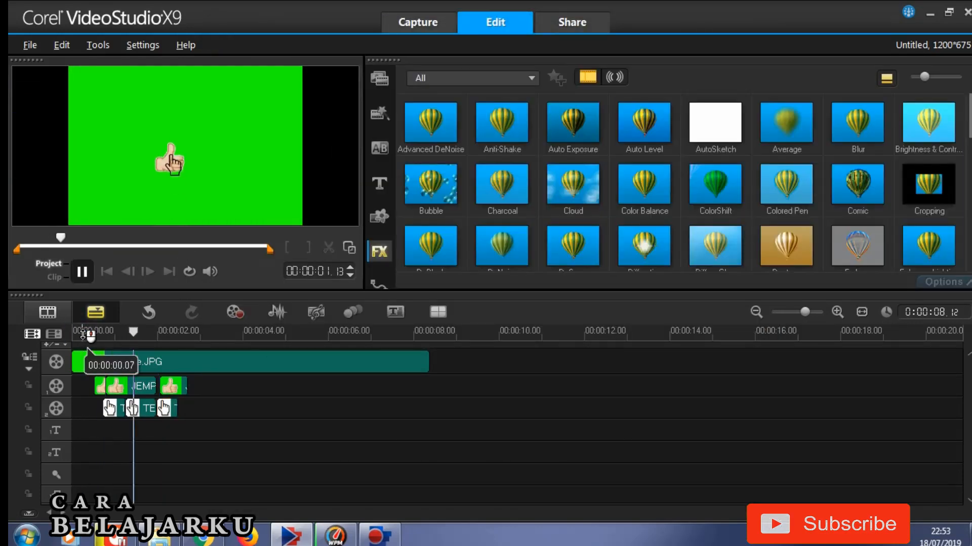
key(space)
Step: Extend the end of the last hand clip to line up with the end of the last thumb clip
click(166, 409)
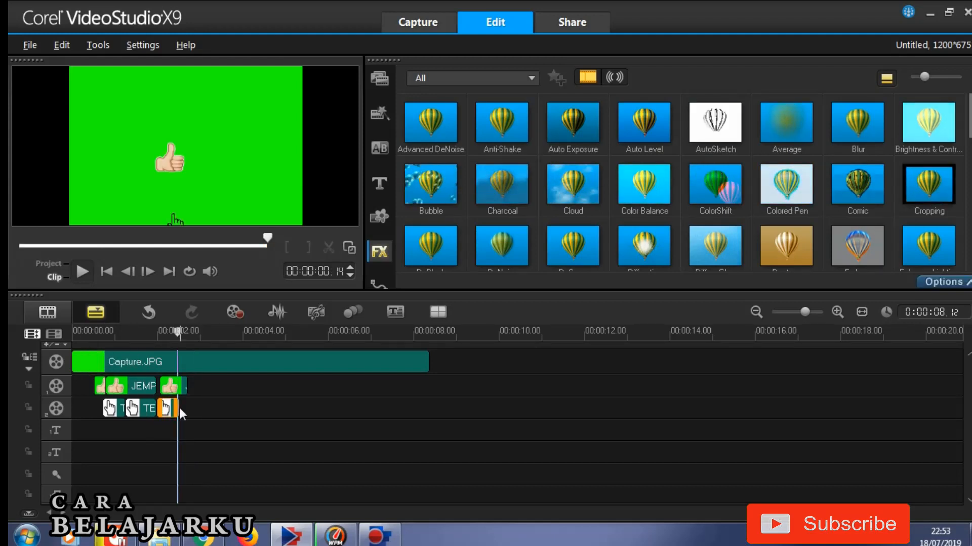
drag(188, 407, 188, 408)
Step: Replay the project from near its start several times to check the timing of the lengthened hand clip's exit
click(81, 332)
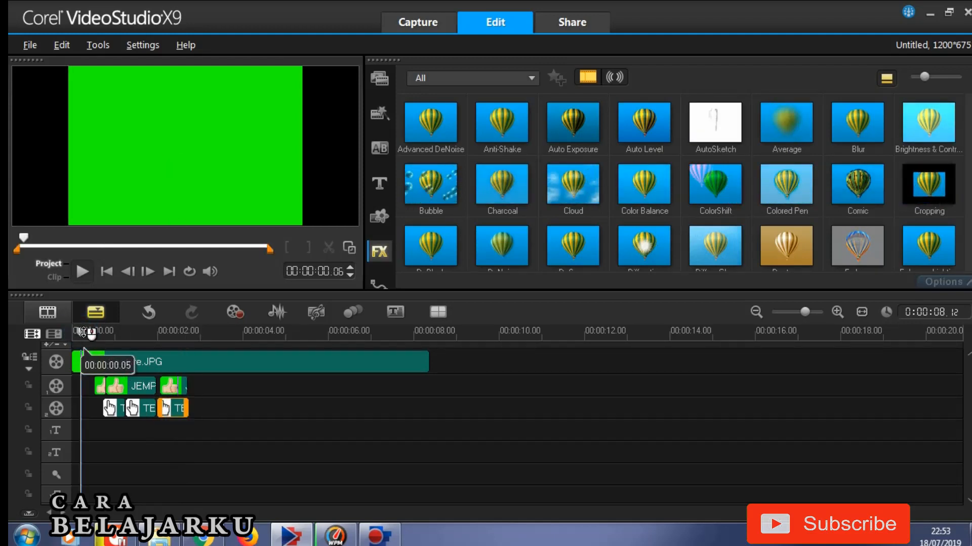
key(space)
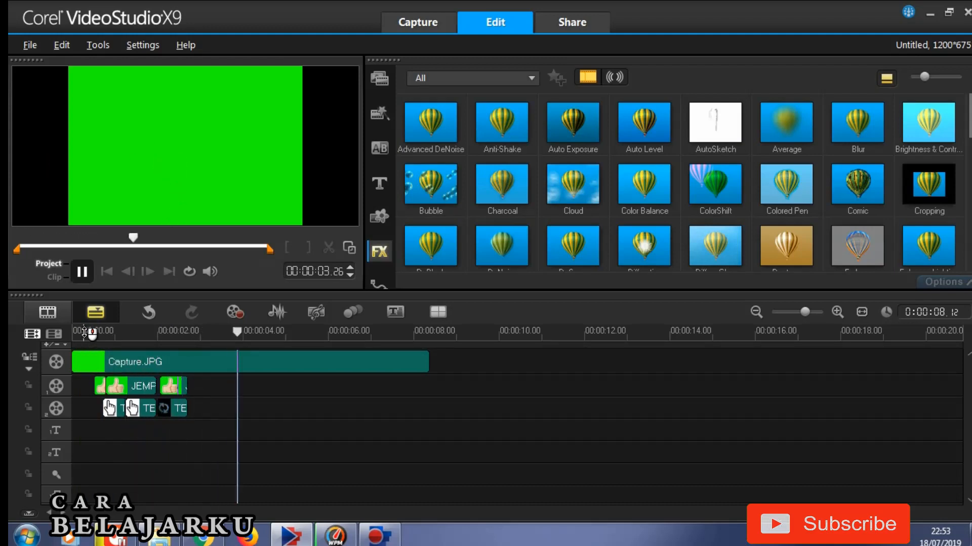
click(84, 331)
key(space)
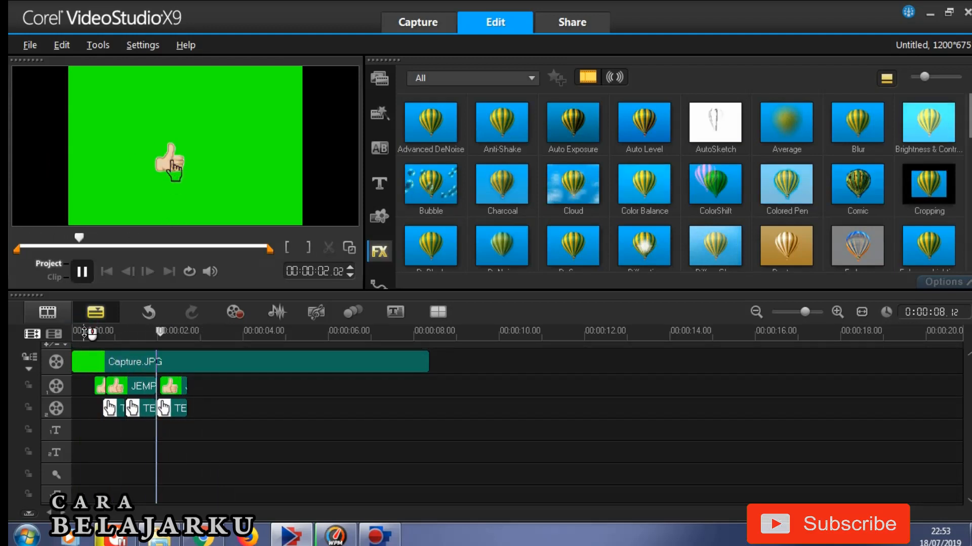
click(84, 331)
key(space)
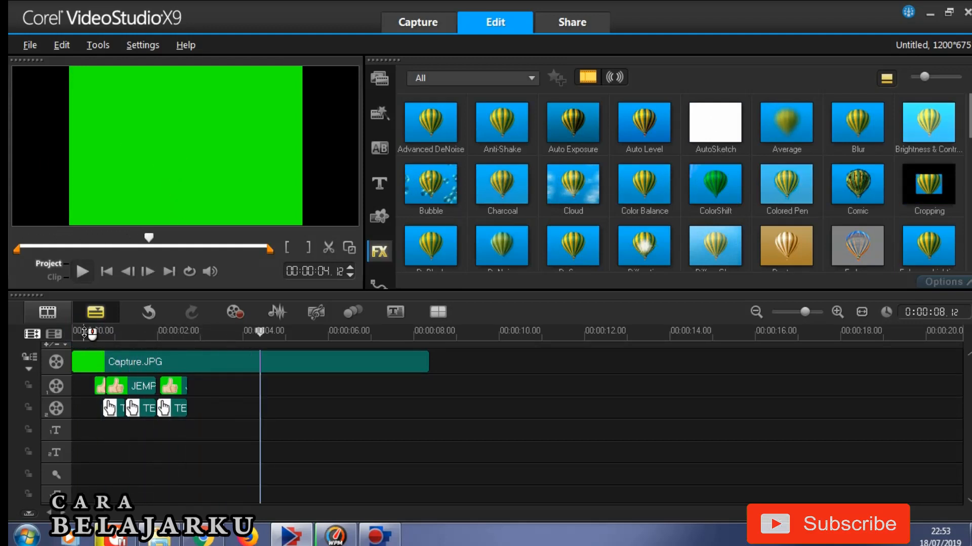
mouse_move(84, 332)
mouse_down()
mouse_move(104, 334)
mouse_move(85, 333)
mouse_up()
key(space)
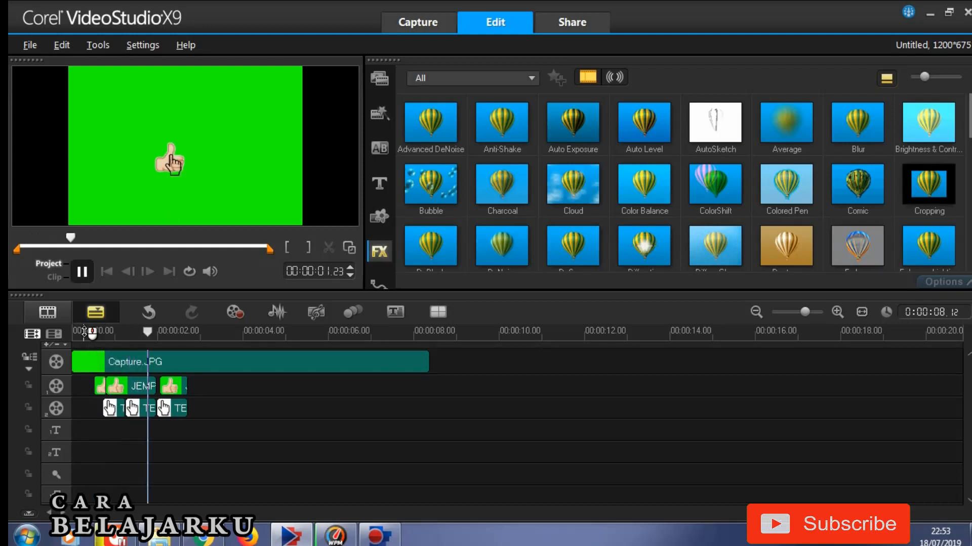
key(space)
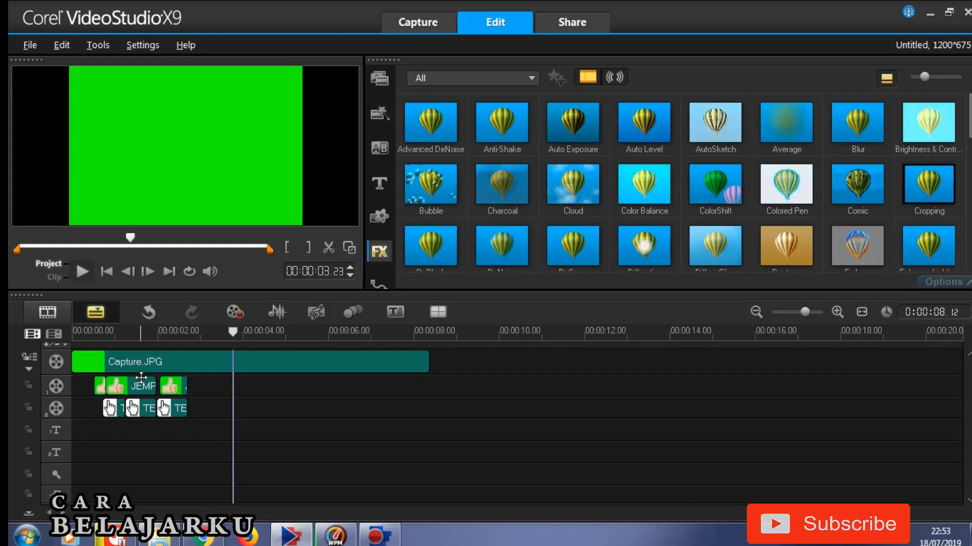
Step: Set the last hand clip's duration to 15 frames
click(125, 409)
click(132, 409)
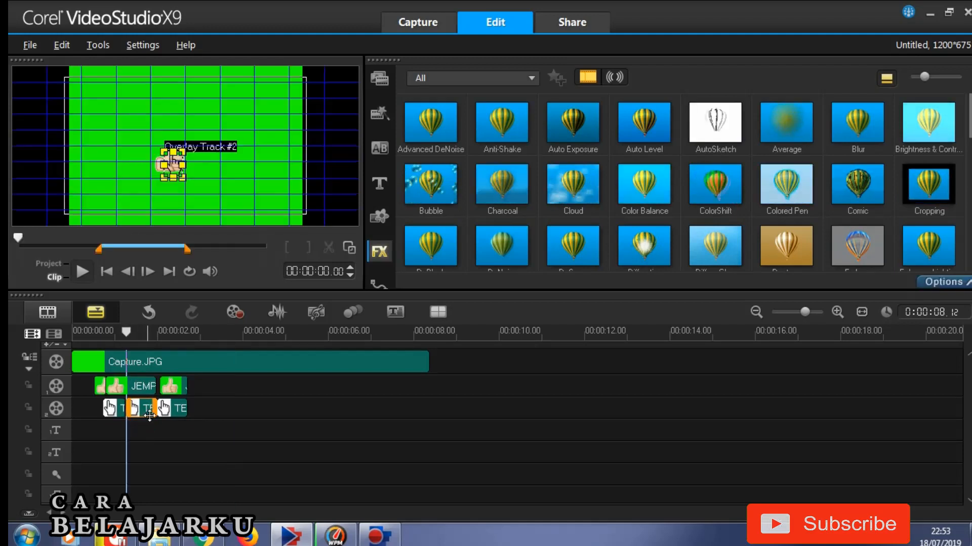
double_click(167, 408)
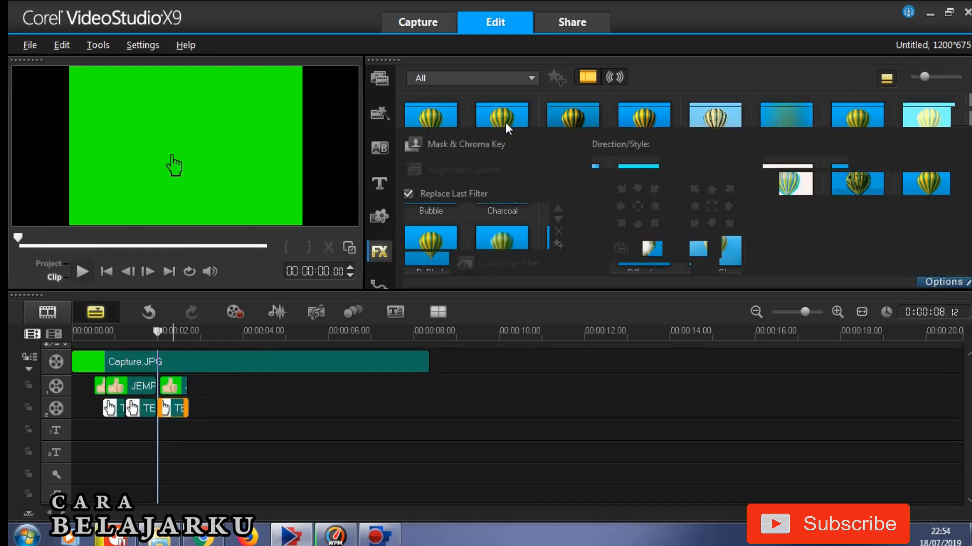
click(488, 117)
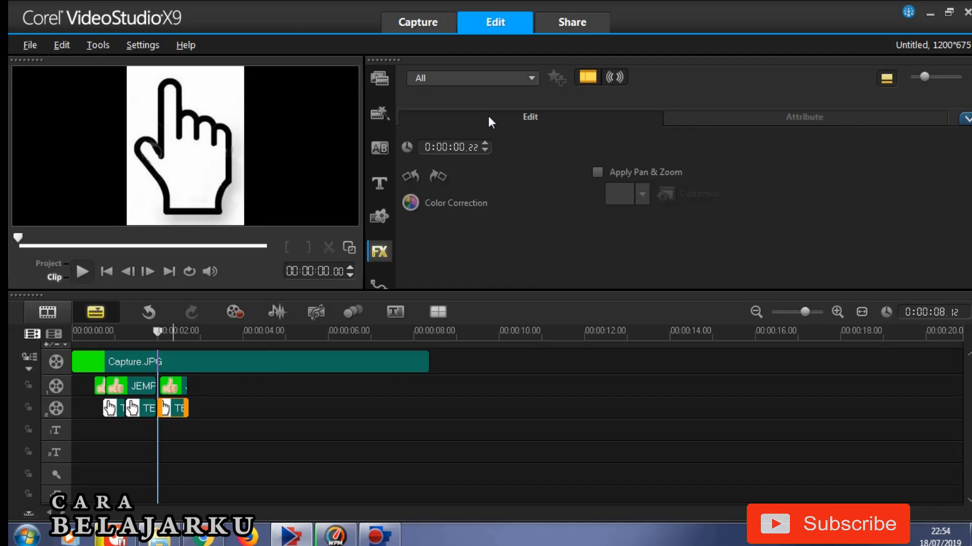
click(473, 146)
text(15)
click(176, 330)
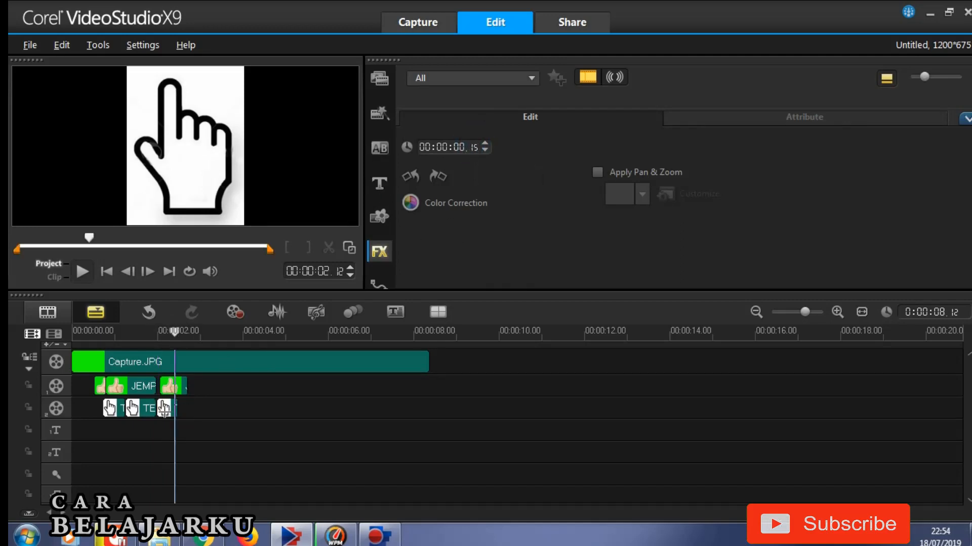
Step: Shift all three hand clips together slightly later so the first one starts with the second thumb clip
click(164, 408)
shift+click(138, 409)
shift+click(113, 408)
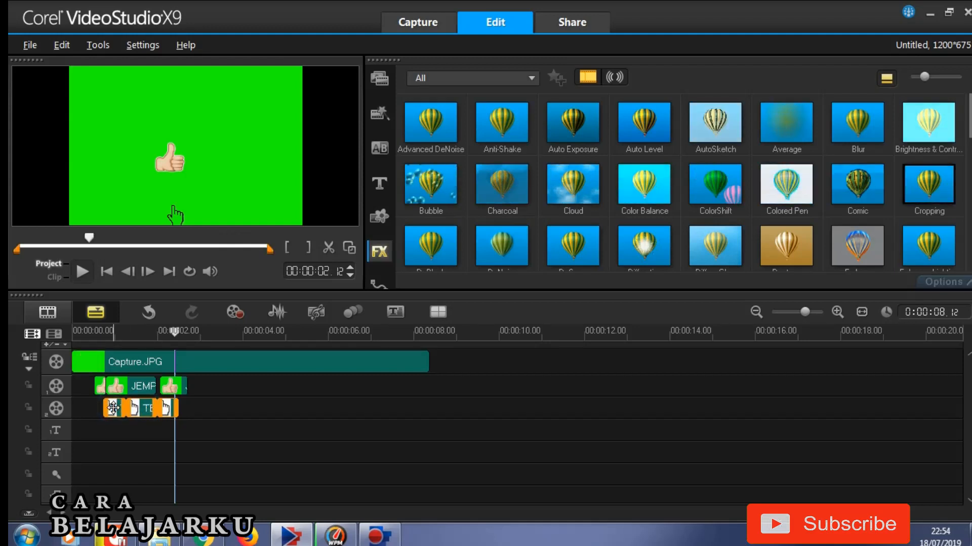
mouse_move(113, 408)
mouse_down()
mouse_move(126, 408)
mouse_move(117, 408)
mouse_up()
Step: Play the project from the beginning to check the shifted hand clips against the thumb
drag(106, 331, 74, 330)
key(space)
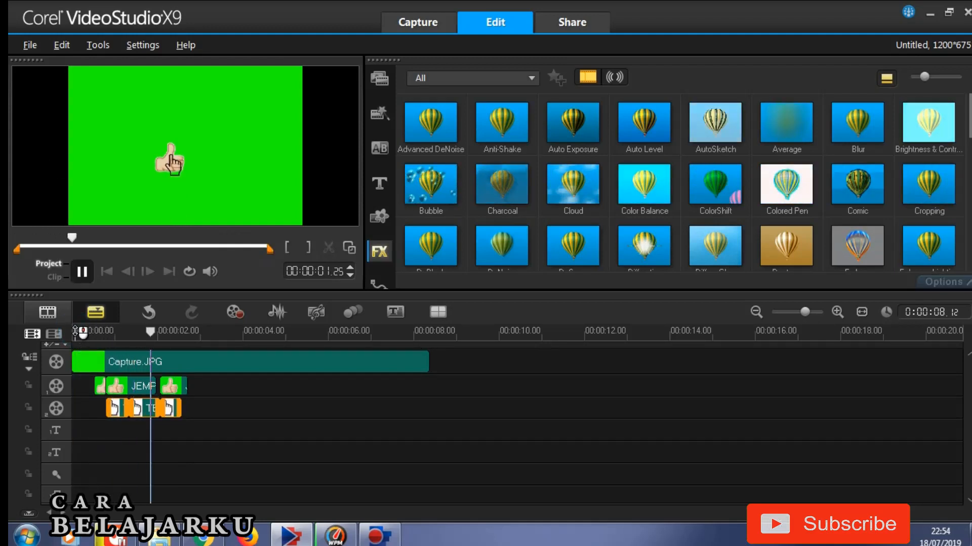
key(space)
Step: Insert SUBSCRIB.jpg on the first overlay track at 0:00:02.29, shortly after the last thumb clip
drag(213, 334, 191, 334)
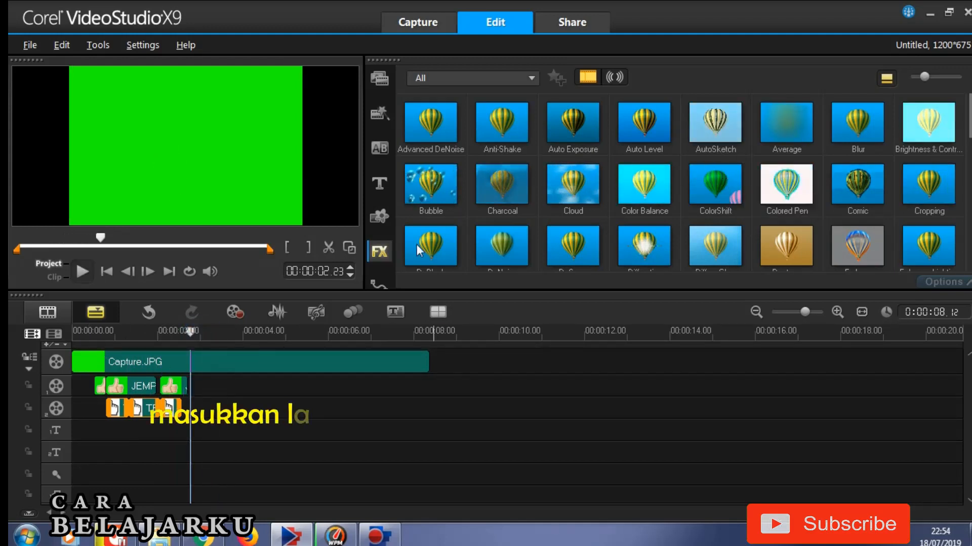
click(196, 334)
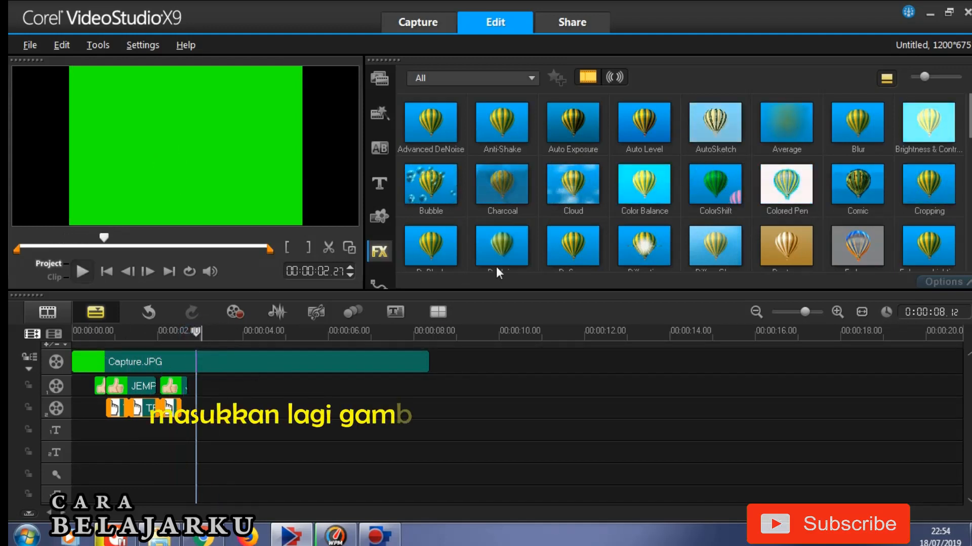
click(383, 82)
click(848, 126)
drag(848, 126, 202, 394)
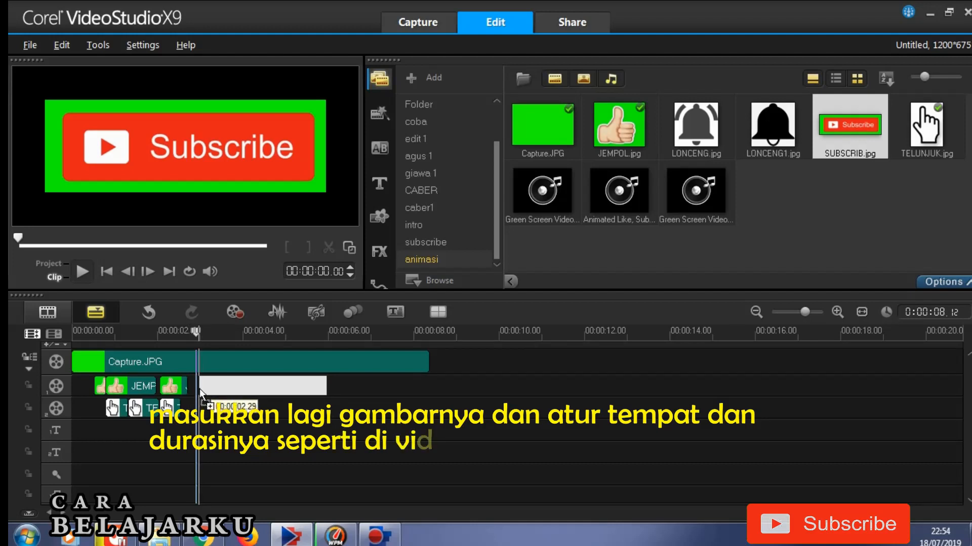
drag(302, 398, 302, 398)
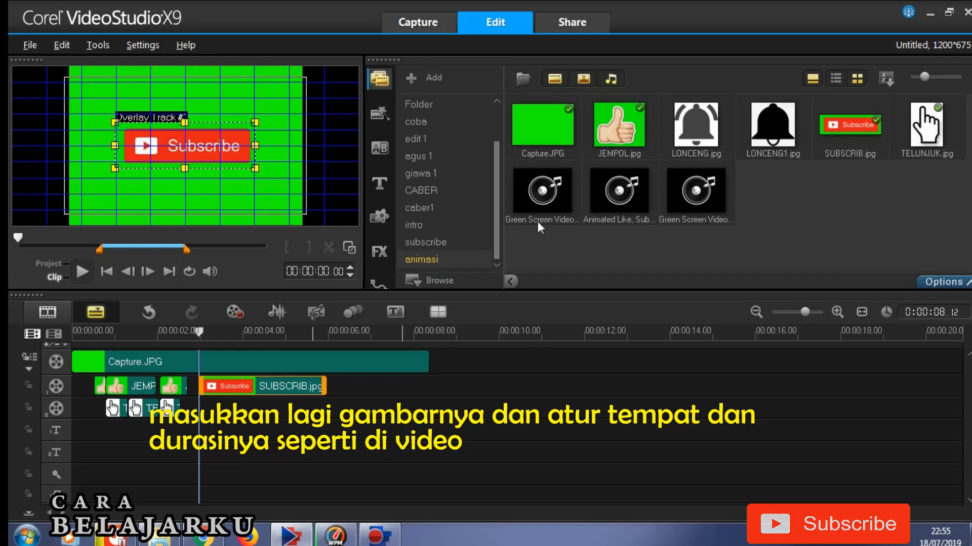
Step: Place LONCENG1.jpg on the second overlay track beneath the Subscribe clip, and LONCENG.jpg further along the same track
drag(776, 140, 198, 405)
drag(680, 119, 325, 391)
Step: Open the SUBSCRIB.jpg clip's photo duration for editing
double_click(285, 408)
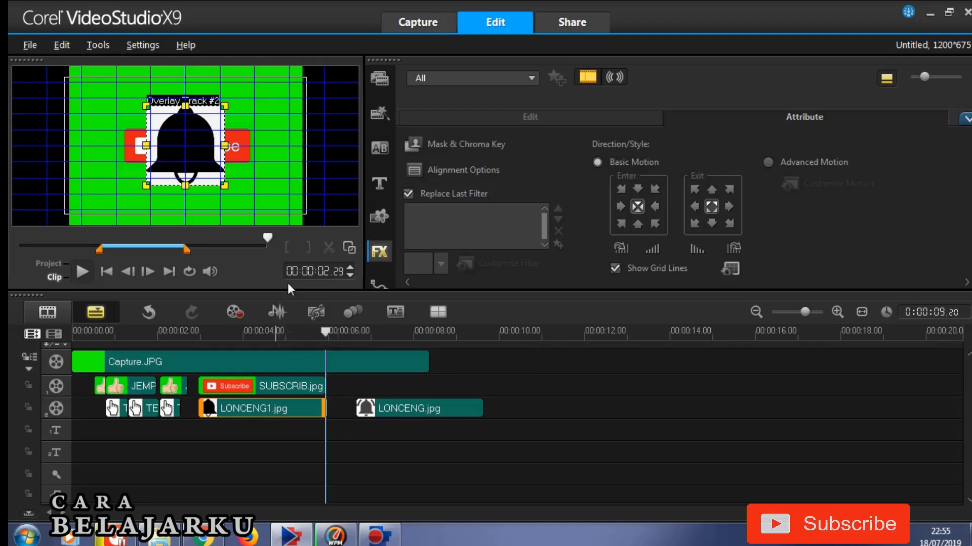
click(286, 387)
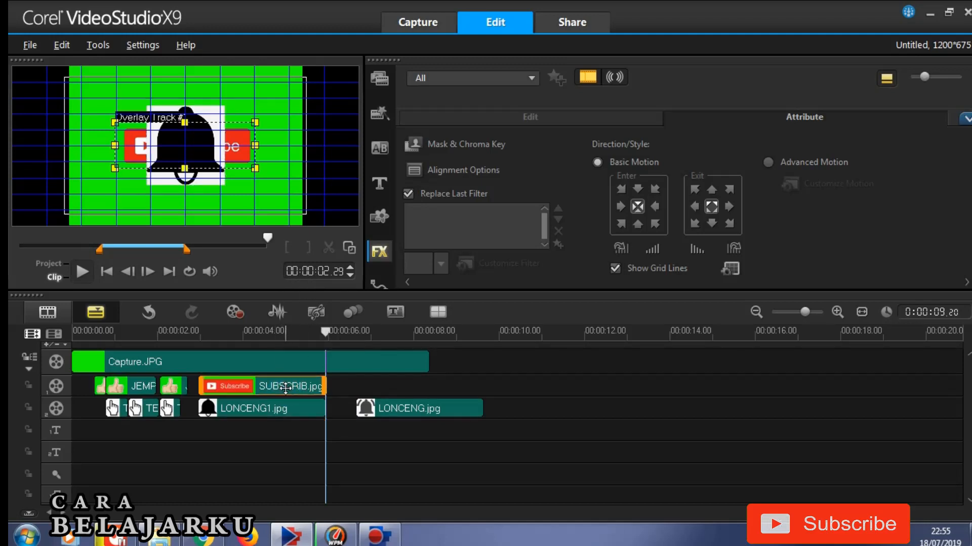
click(428, 125)
click(460, 145)
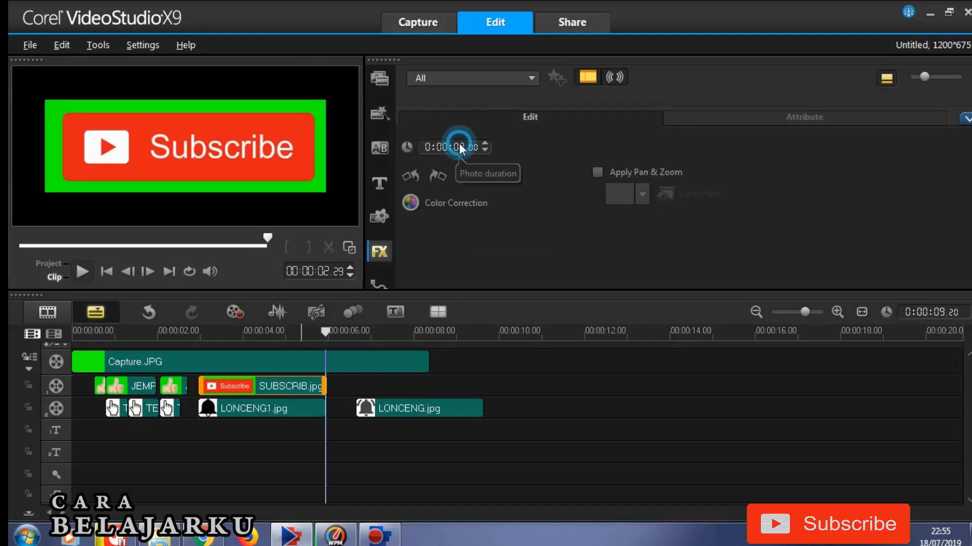